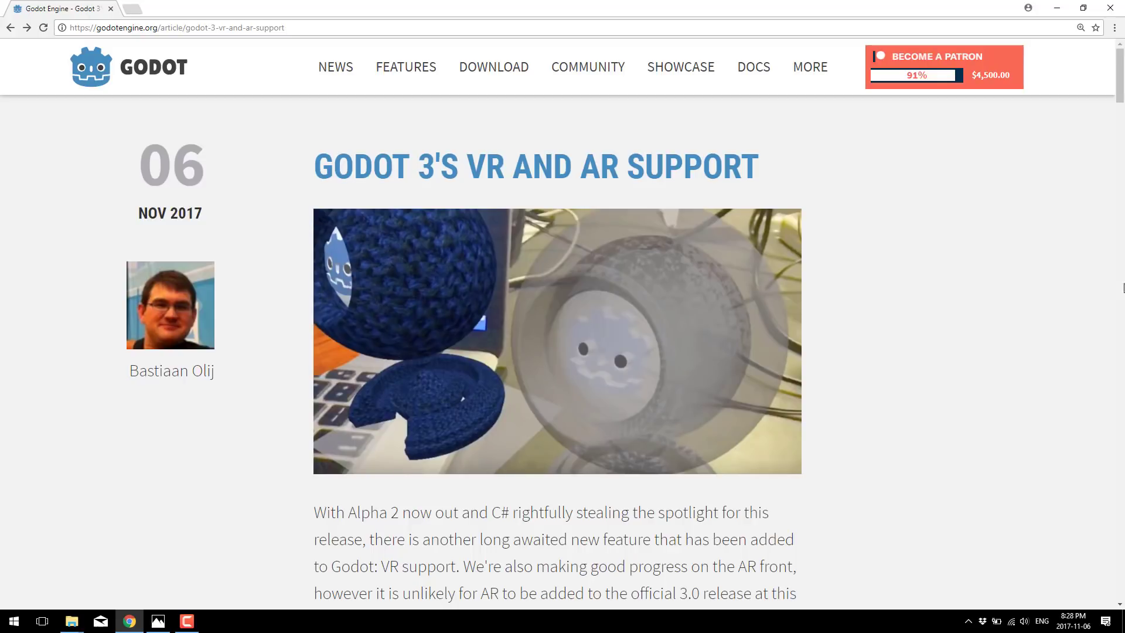
# Scroll the Godot 3 VR article past The ARVR Server, New ARVR Nodes and GDNative Modules to Mobile VR.
pyautogui.scroll(-2, 508, 340)
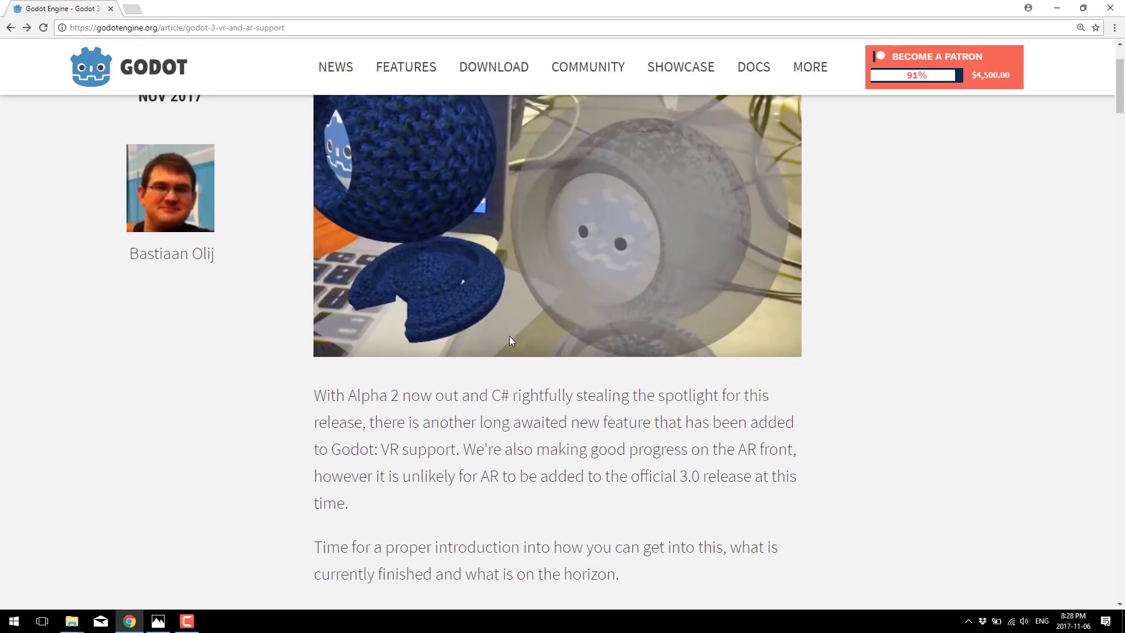
pyautogui.scroll(-3, 508, 339)
pyautogui.scroll(-1, 508, 337)
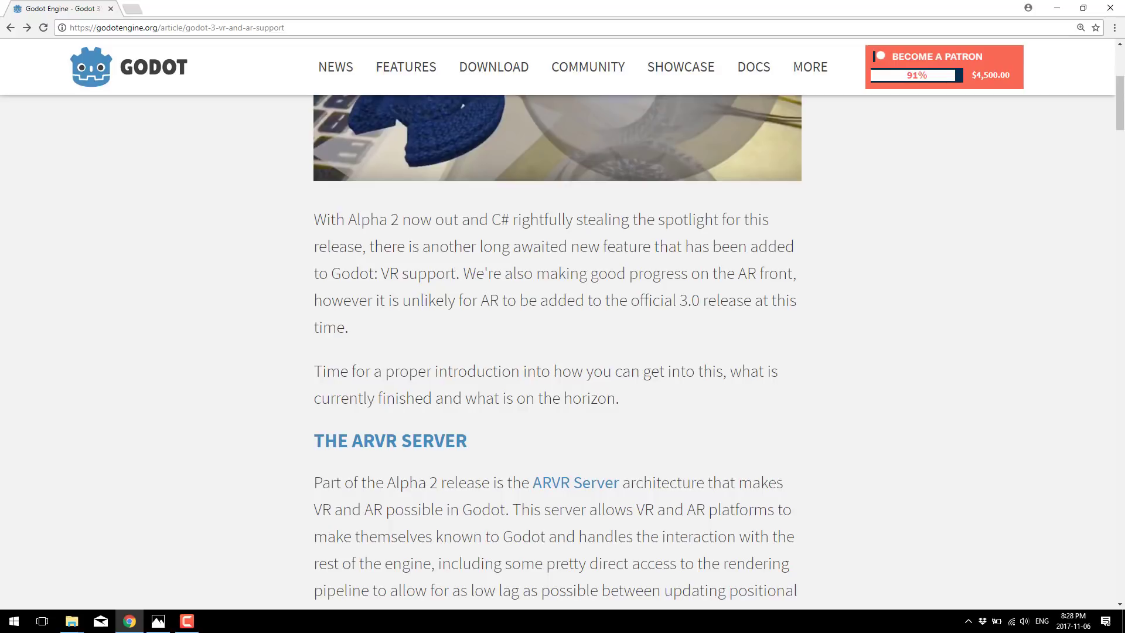
pyautogui.hotkey('alt', 'Tab')
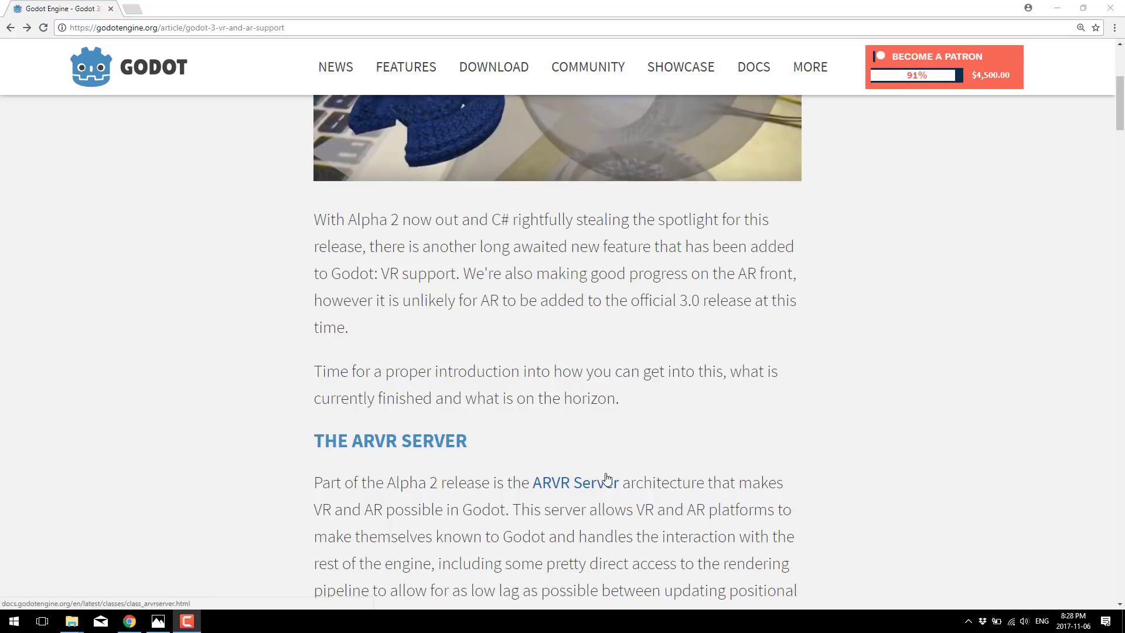
pyautogui.scroll(-3, 554, 485)
pyautogui.scroll(-2, 555, 481)
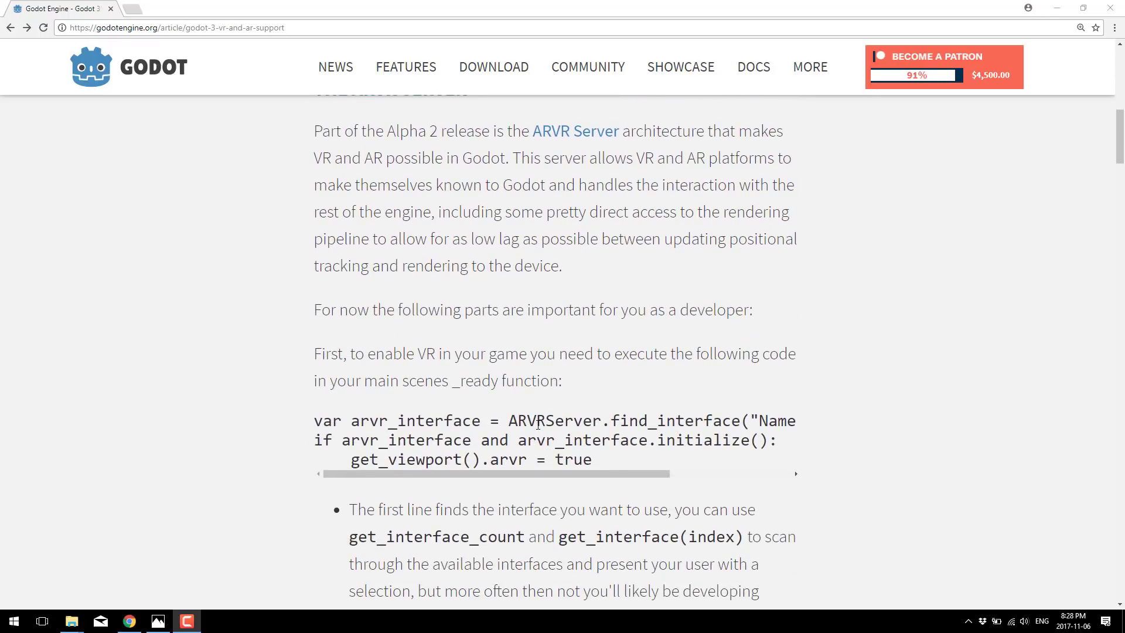
pyautogui.scroll(-5, 579, 415)
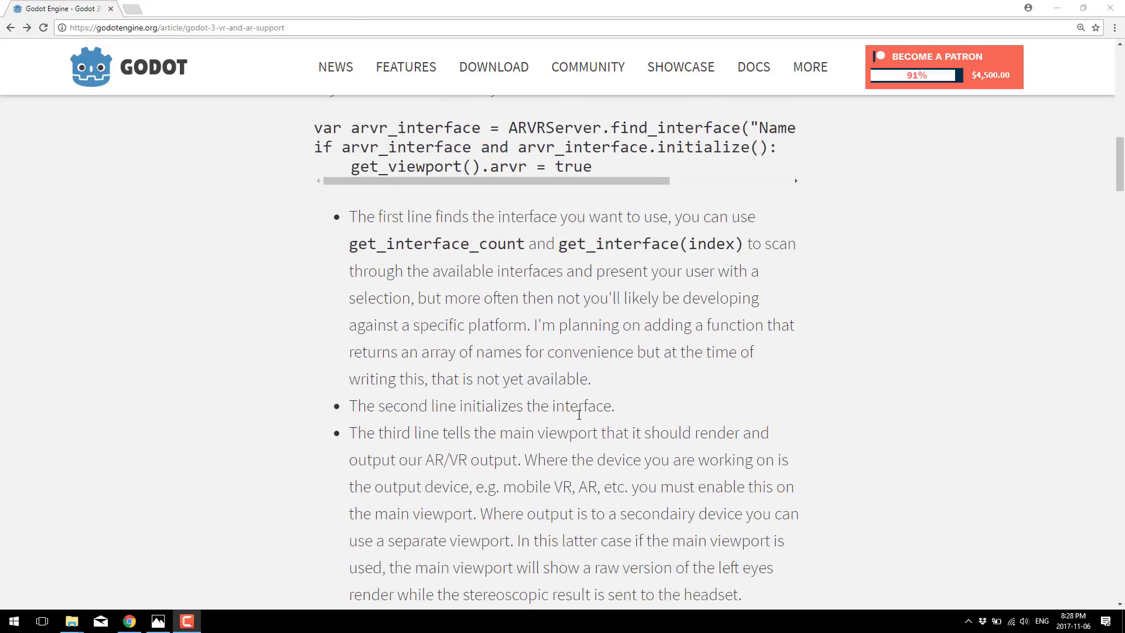
pyautogui.scroll(-6, 579, 415)
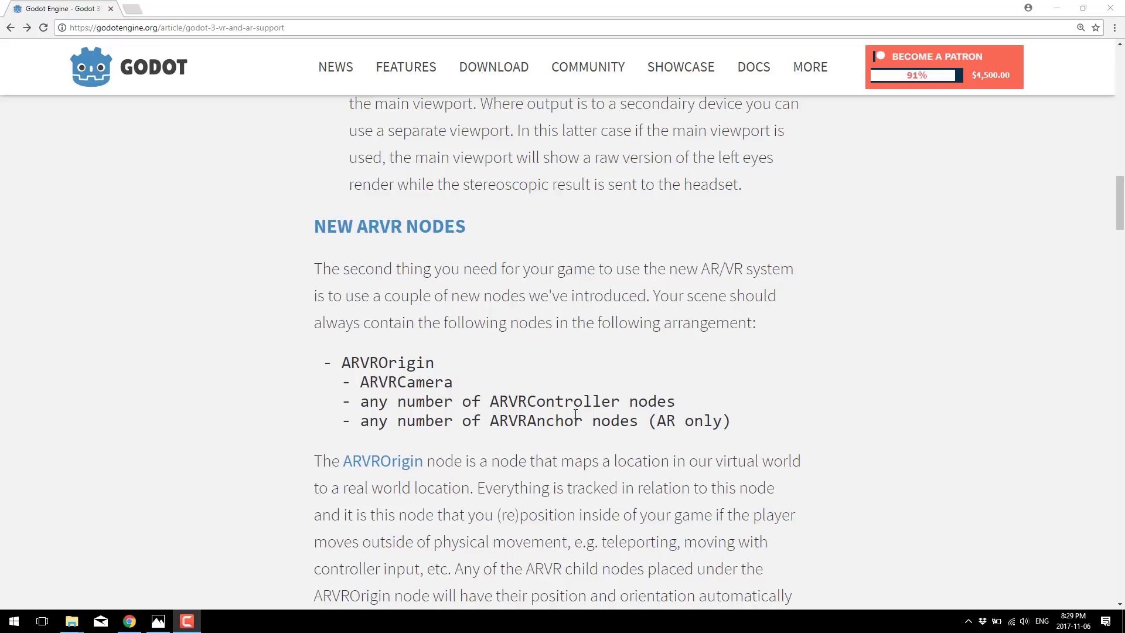
pyautogui.scroll(-7, 592, 390)
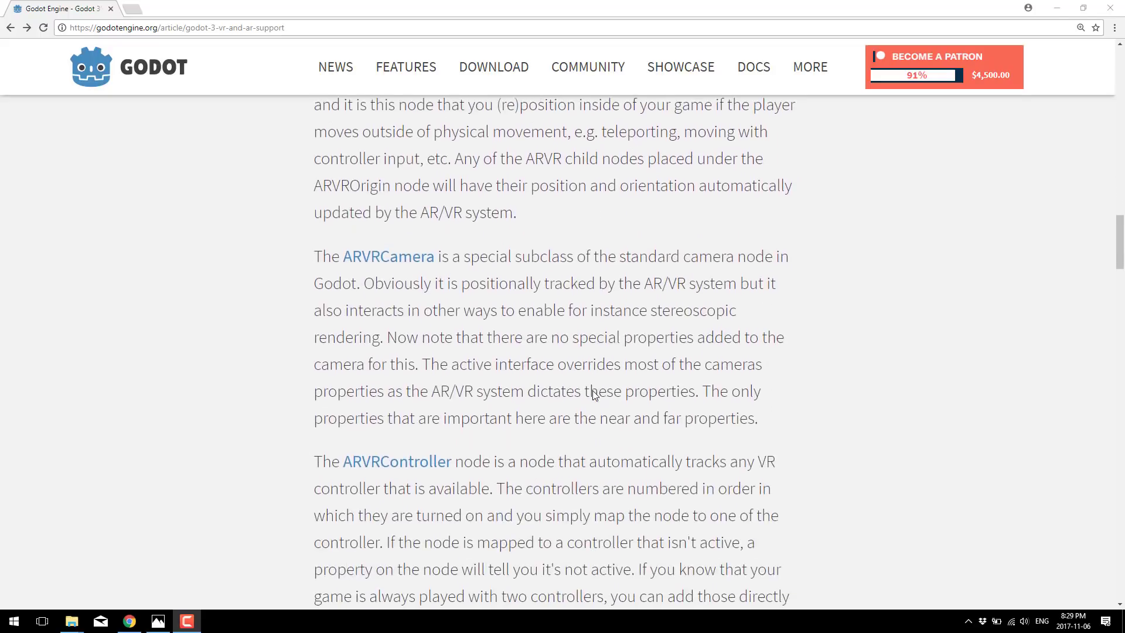
pyautogui.scroll(-10, 594, 394)
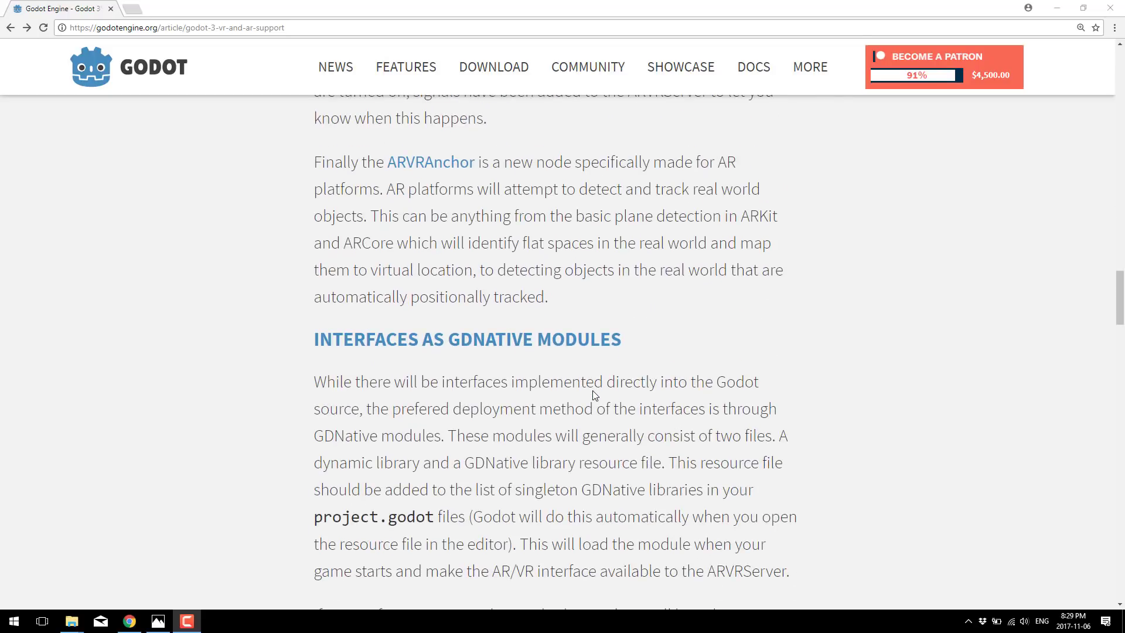
pyautogui.scroll(-8, 592, 390)
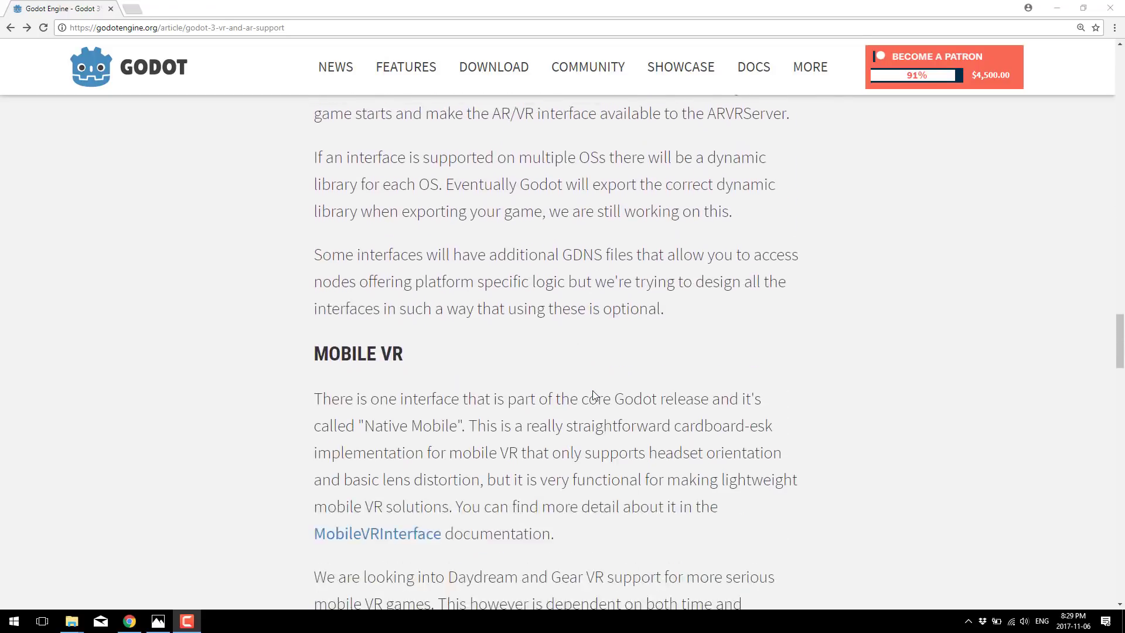
pyautogui.scroll(-2, 592, 390)
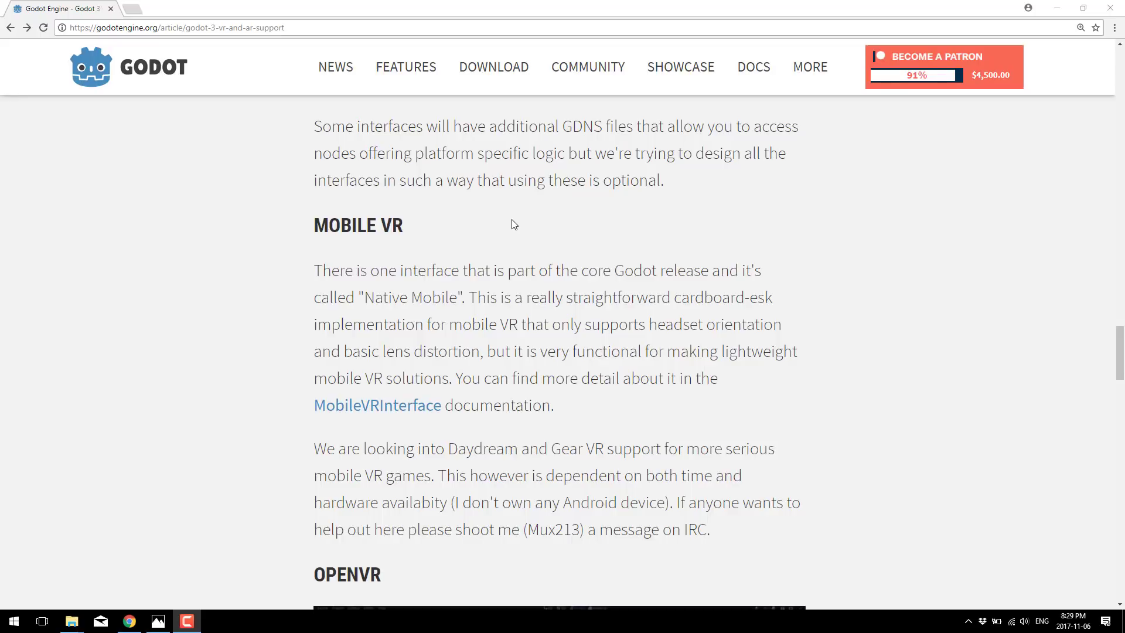
# Scroll the article through the OpenVR and OpenHMD sections down to the ARKIT heading.
pyautogui.scroll(-2, 603, 296)
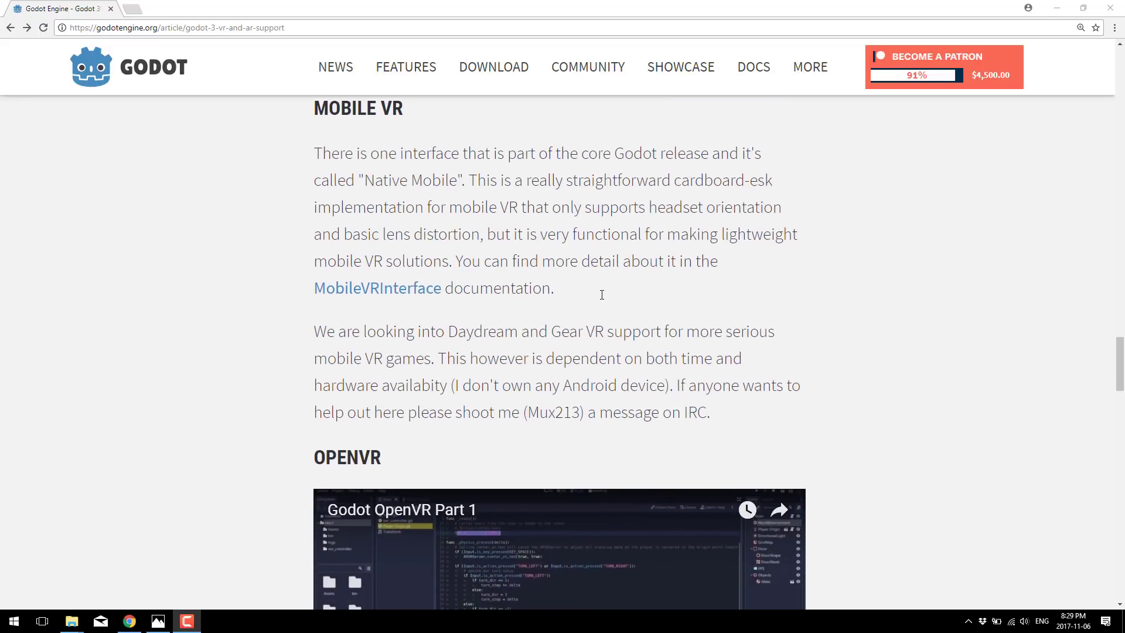
pyautogui.scroll(-3, 602, 295)
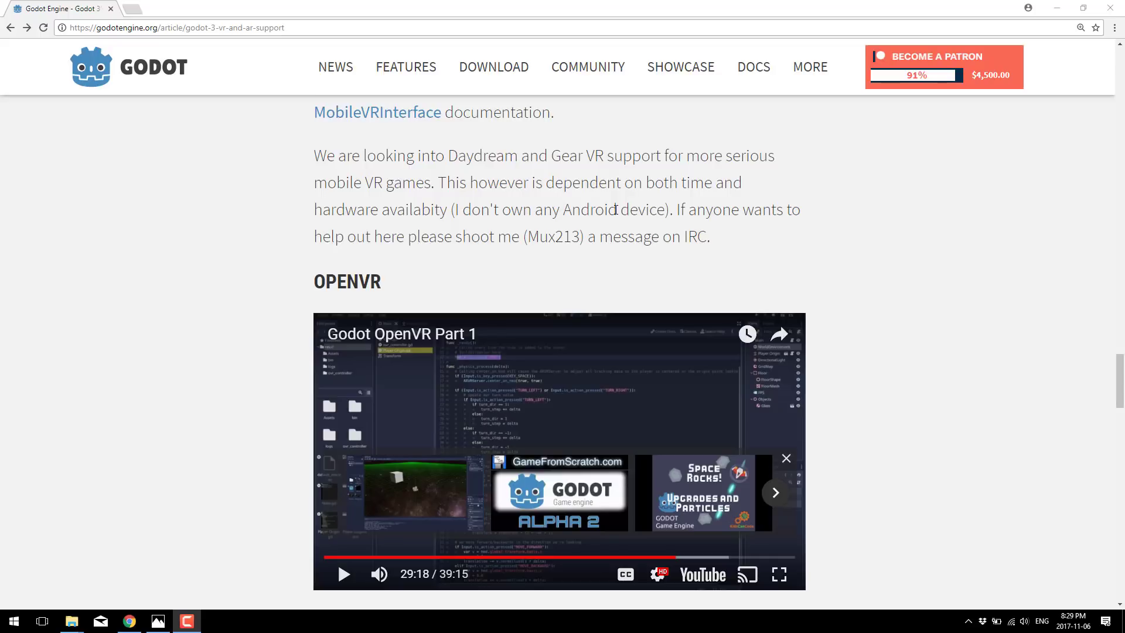
pyautogui.scroll(-3, 726, 299)
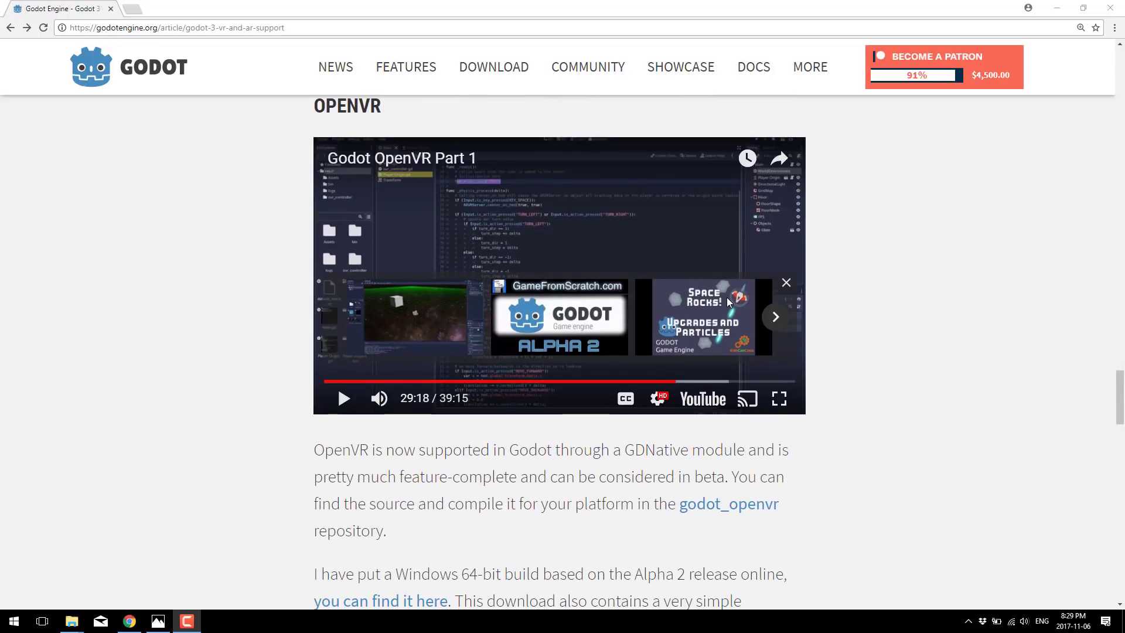
pyautogui.scroll(-7, 455, 327)
pyautogui.scroll(-2, 456, 327)
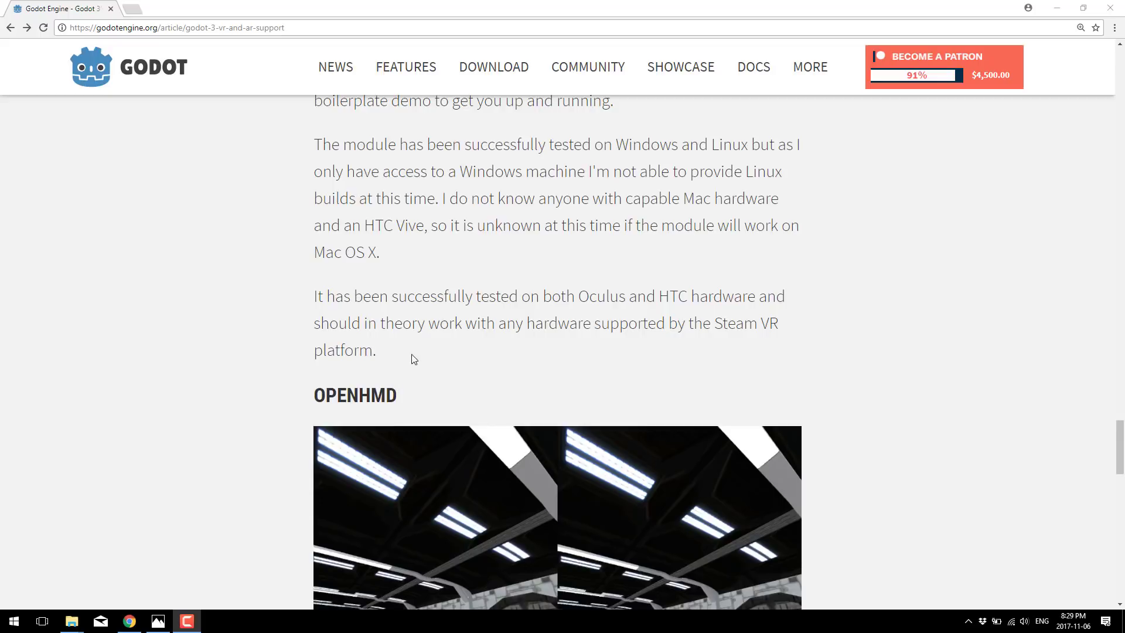
pyautogui.scroll(-5, 414, 359)
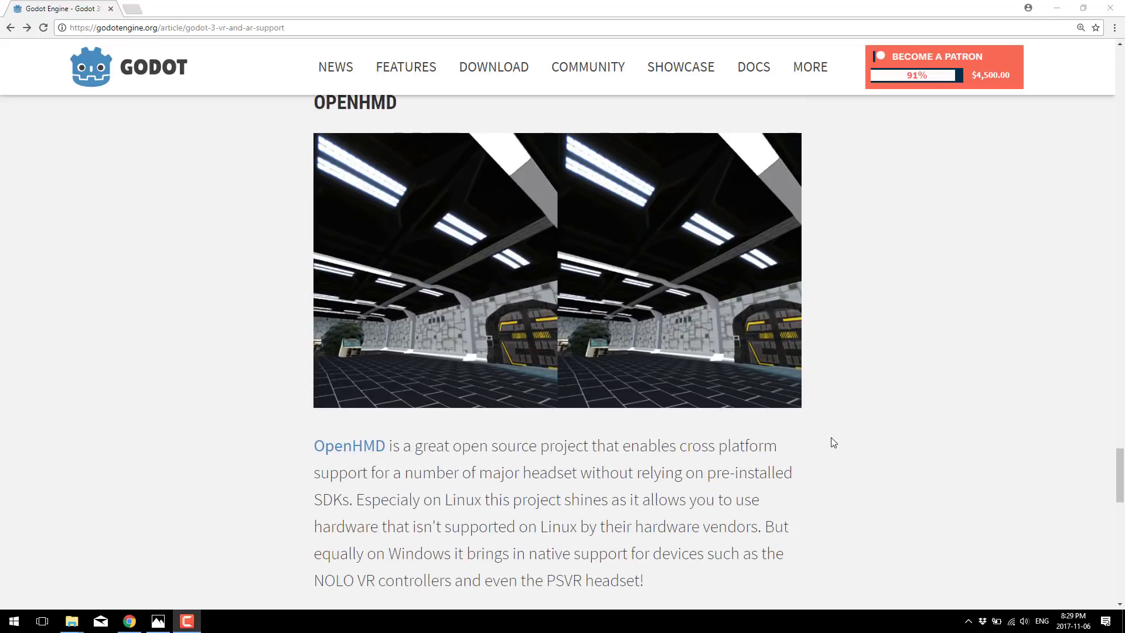
pyautogui.scroll(-1, 832, 438)
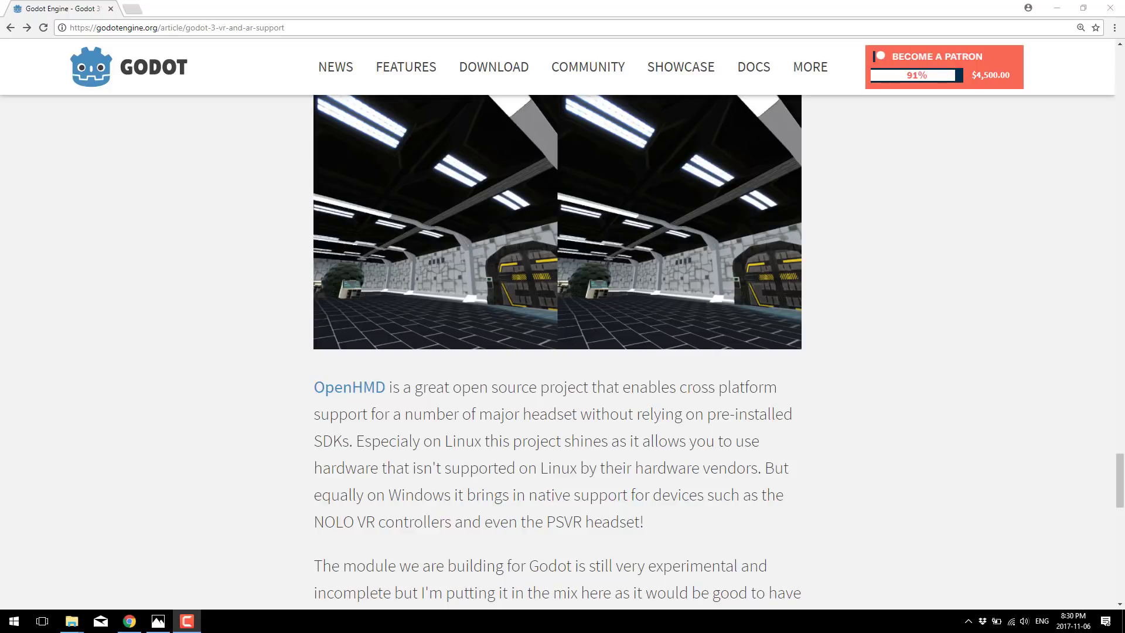
pyautogui.scroll(-4, 592, 533)
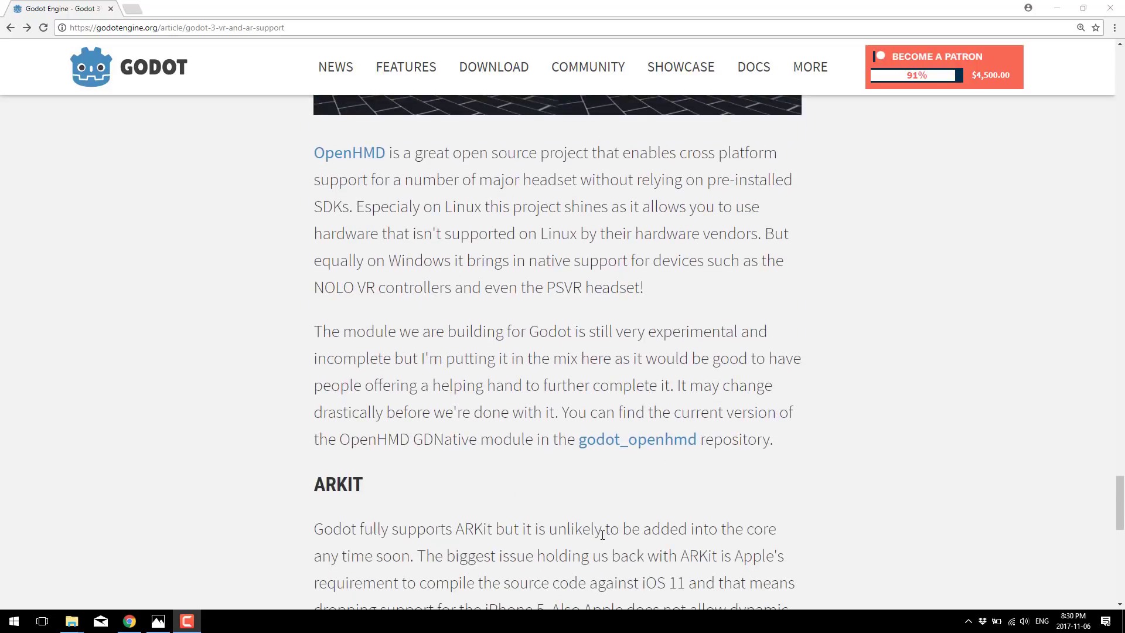
pyautogui.scroll(-5, 602, 535)
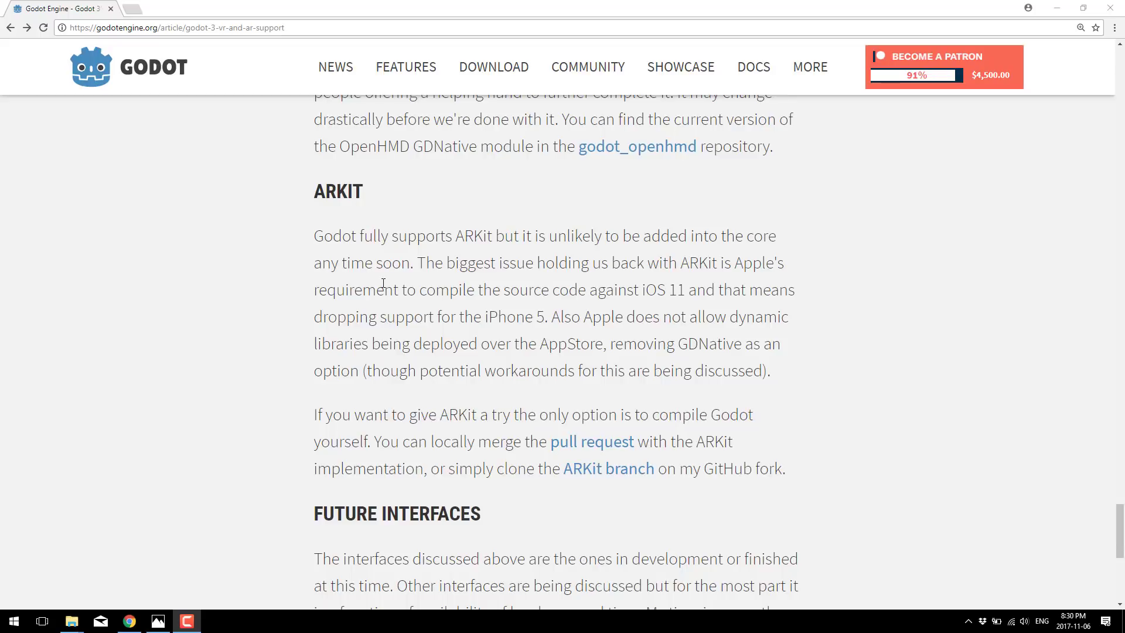
# Highlight the ARKit iOS 11 requirement, then the OpenVR sentence about the Windows 64-bit build.
pyautogui.moveTo(384, 284); pyautogui.dragTo(676, 281)
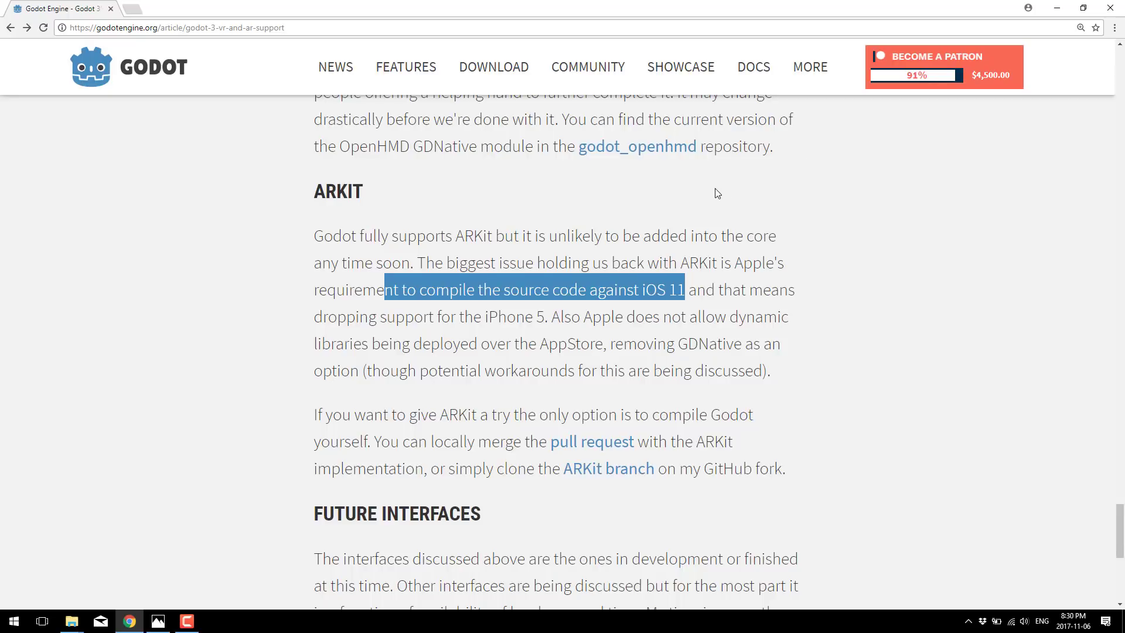
pyautogui.scroll(10, 716, 192)
pyautogui.scroll(6, 705, 176)
pyautogui.moveTo(306, 228); pyautogui.dragTo(804, 247)
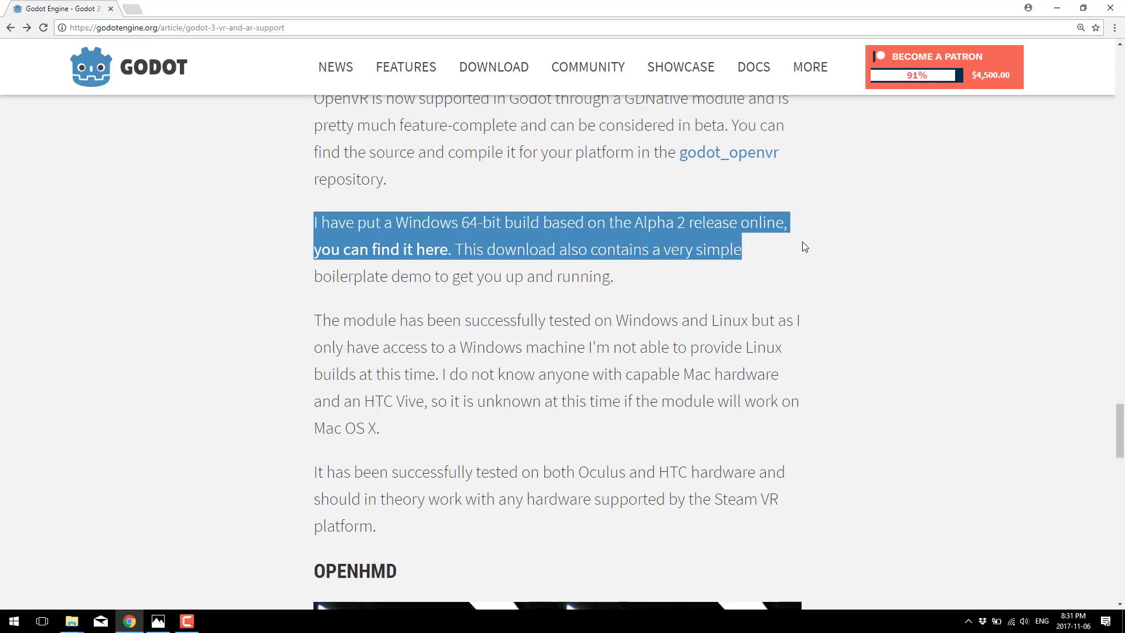
# Go from the Godot_v3.0-alpha2_mono_win64 folder up to Downloads and the GDNative OpenVR Alpha 2 archive.
pyautogui.moveTo(71, 621)
pyautogui.click(354, 604)
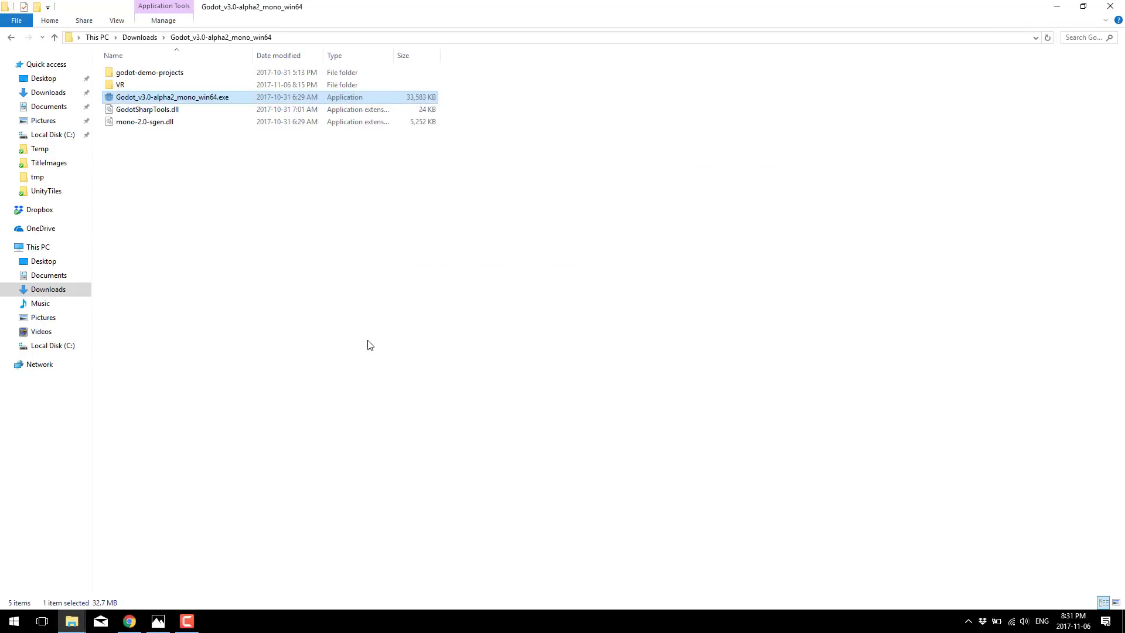
pyautogui.click(140, 36)
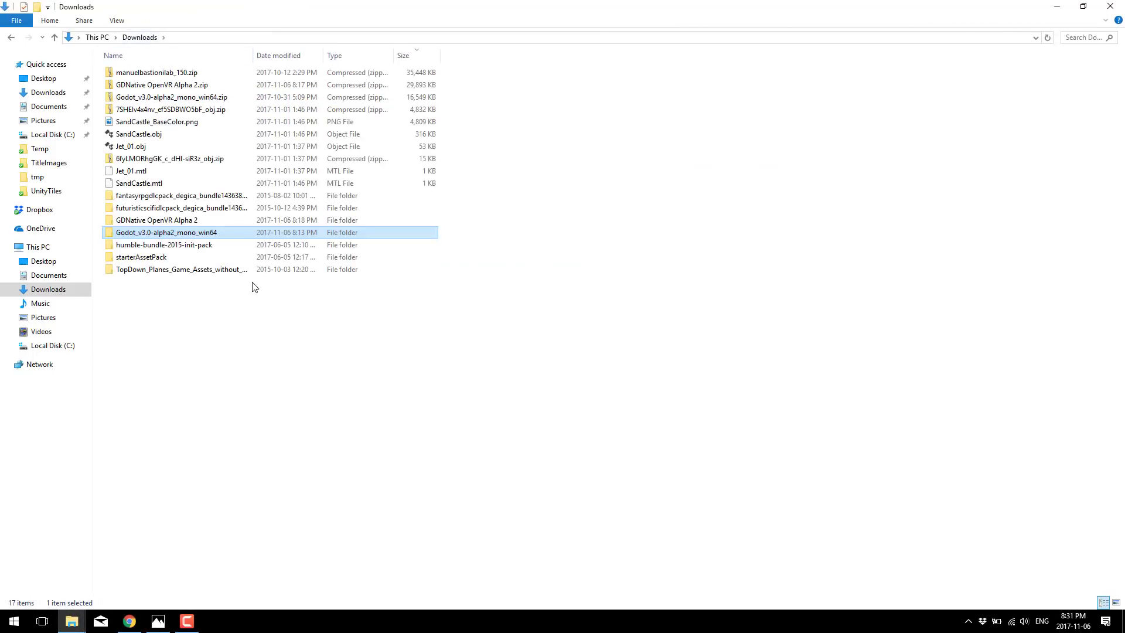
pyautogui.click(173, 88)
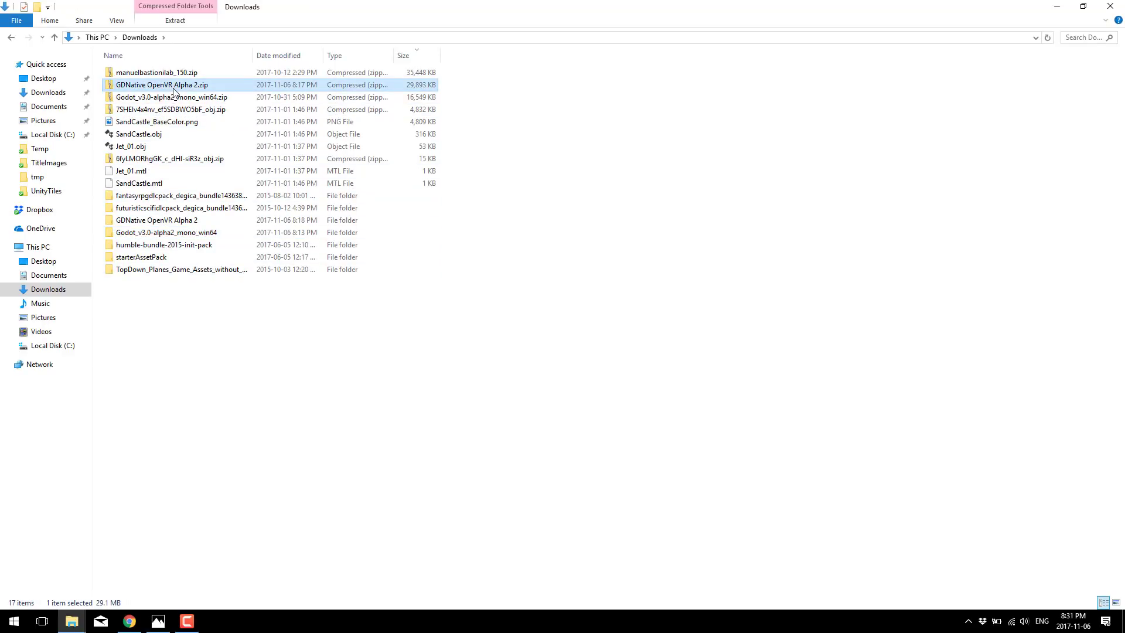
# Open the extracted GDNative OpenVR Alpha 2 folder and launch Godot_v3.0-alpha2_win64.exe.
pyautogui.click(155, 225)
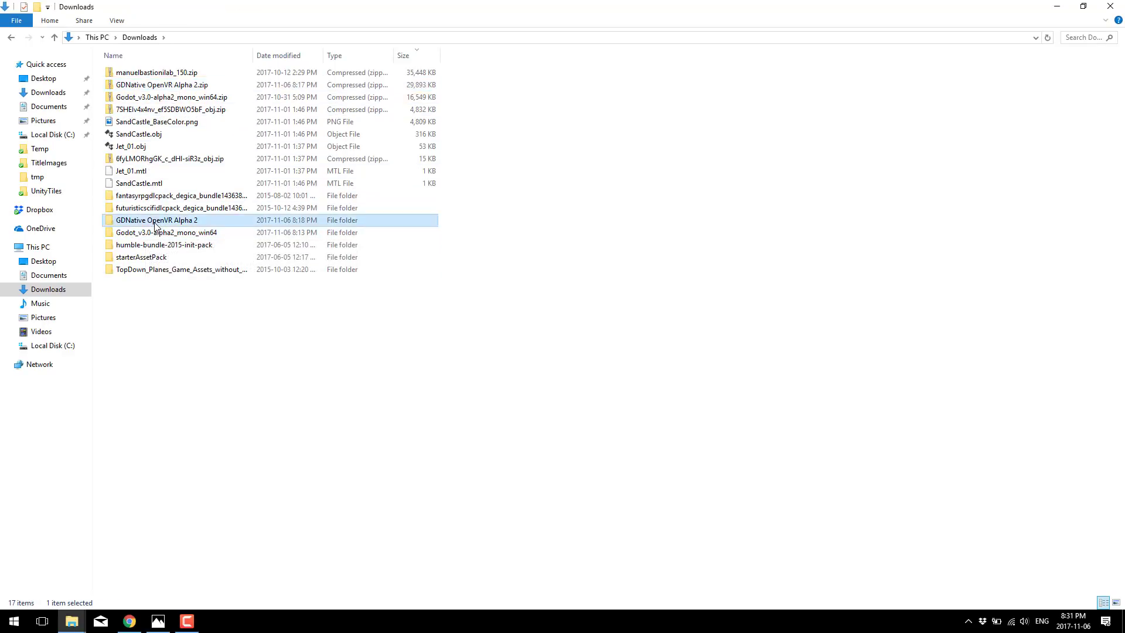
pyautogui.doubleClick(156, 223)
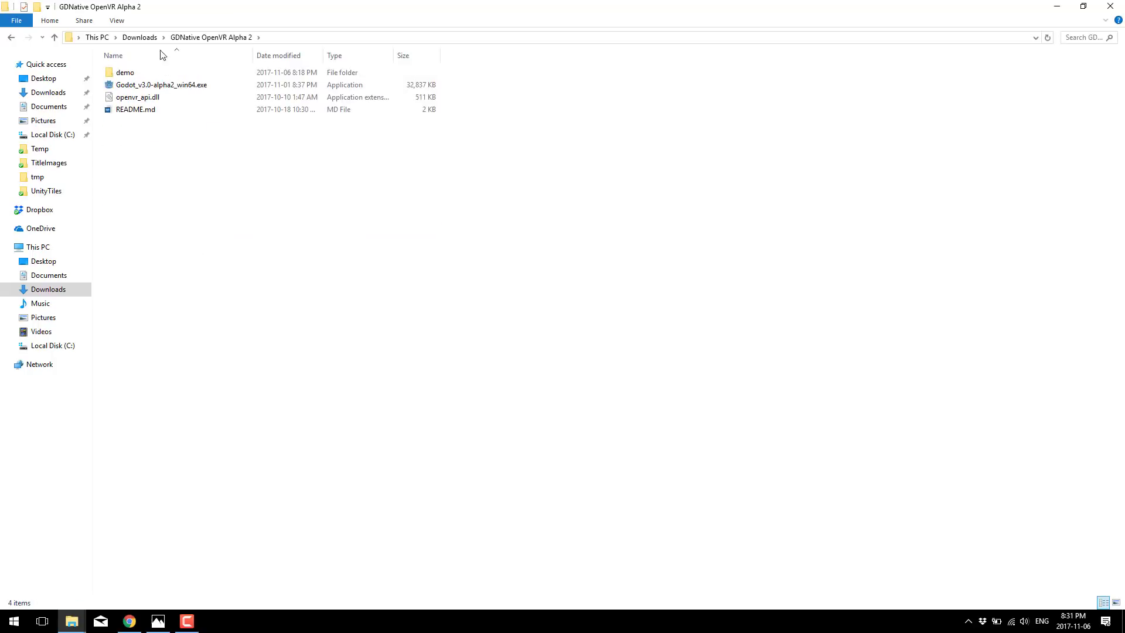
pyautogui.click(137, 98)
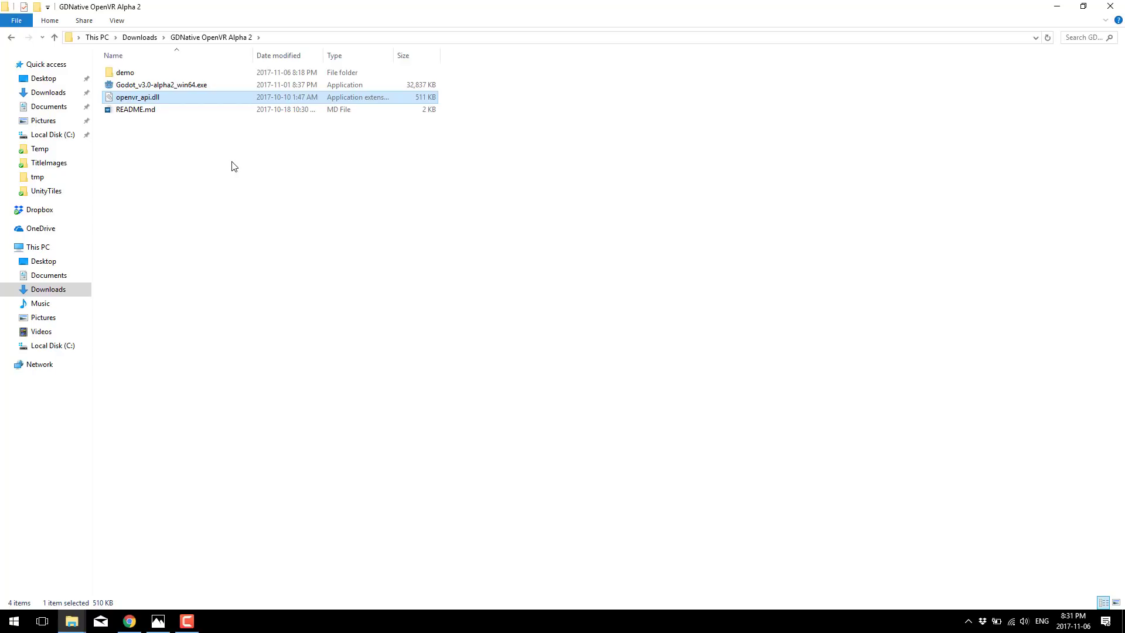
pyautogui.doubleClick(156, 86)
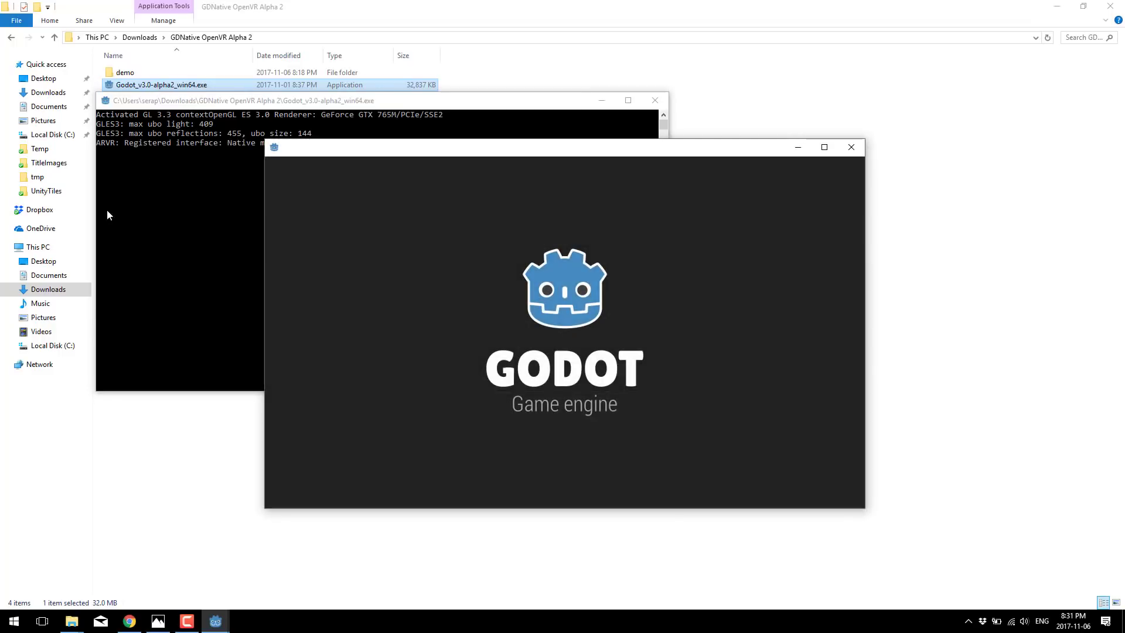
# Switch from the VR article to the Godot Project Manager window.
pyautogui.click(129, 621)
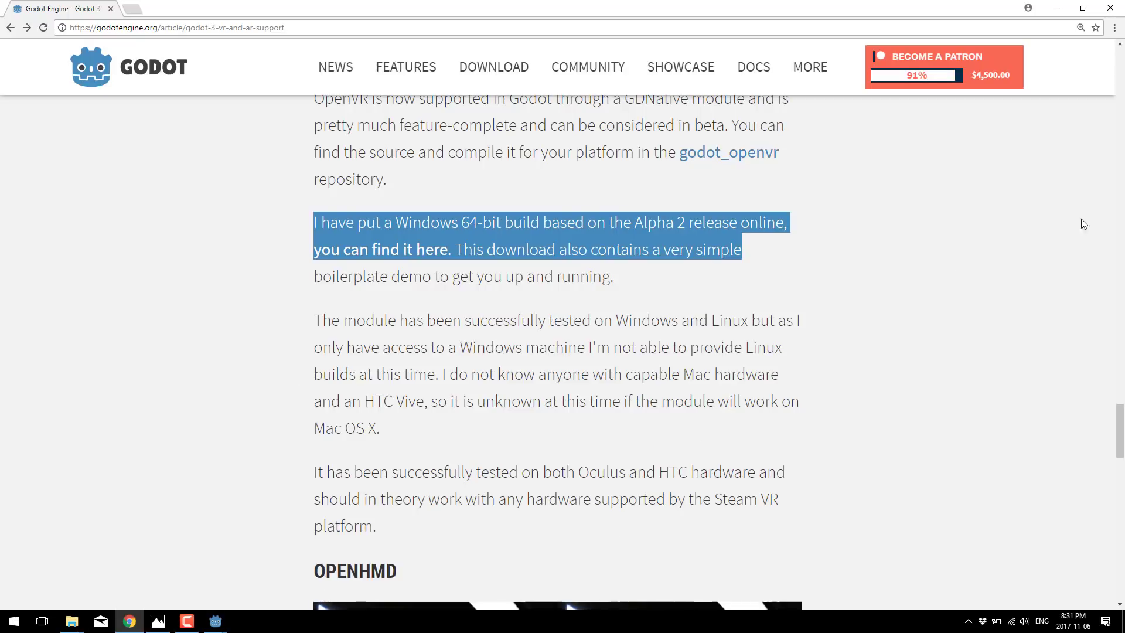
pyautogui.moveTo(215, 621)
pyautogui.click(262, 579)
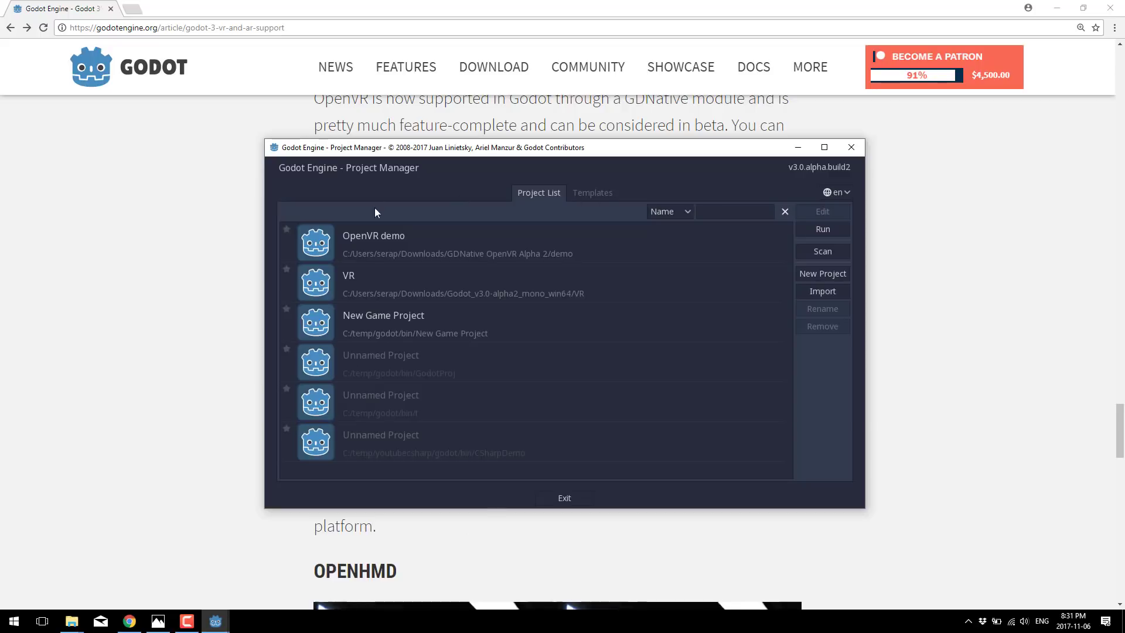
# Start importing a project, browse into the demo folder, then cancel the import.
pyautogui.click(839, 291)
pyautogui.click(661, 321)
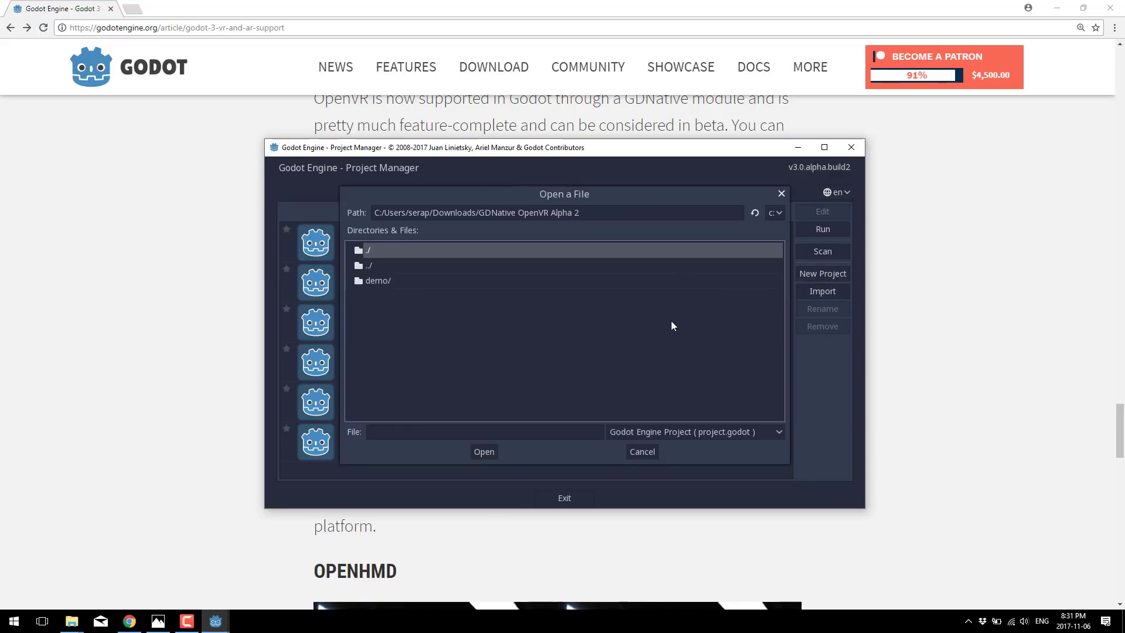
pyautogui.doubleClick(388, 280)
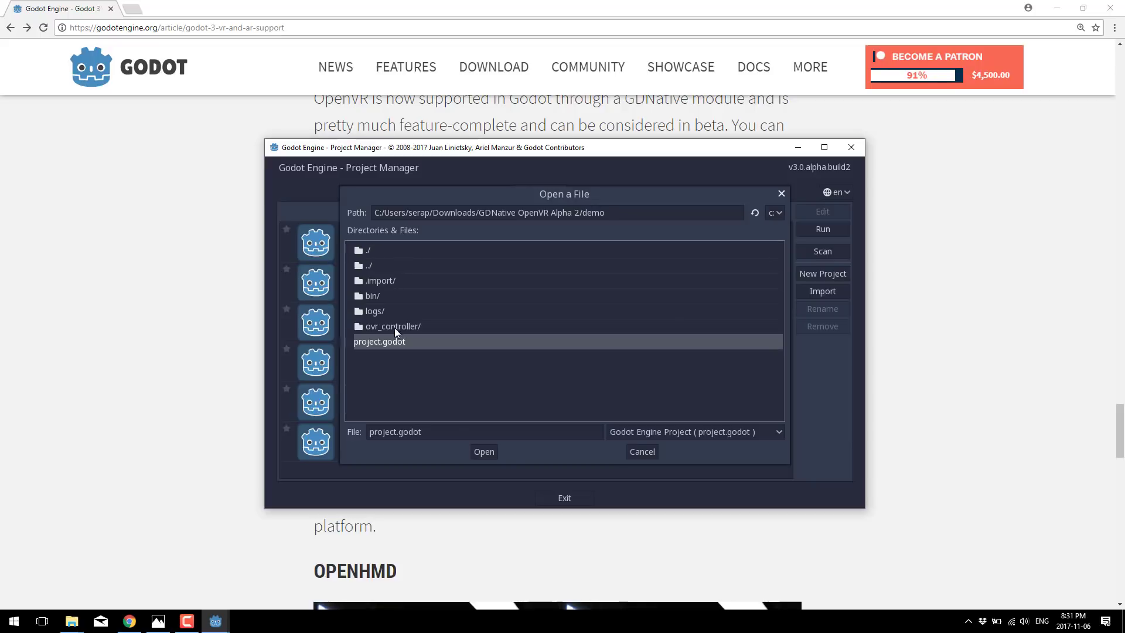
pyautogui.click(642, 451)
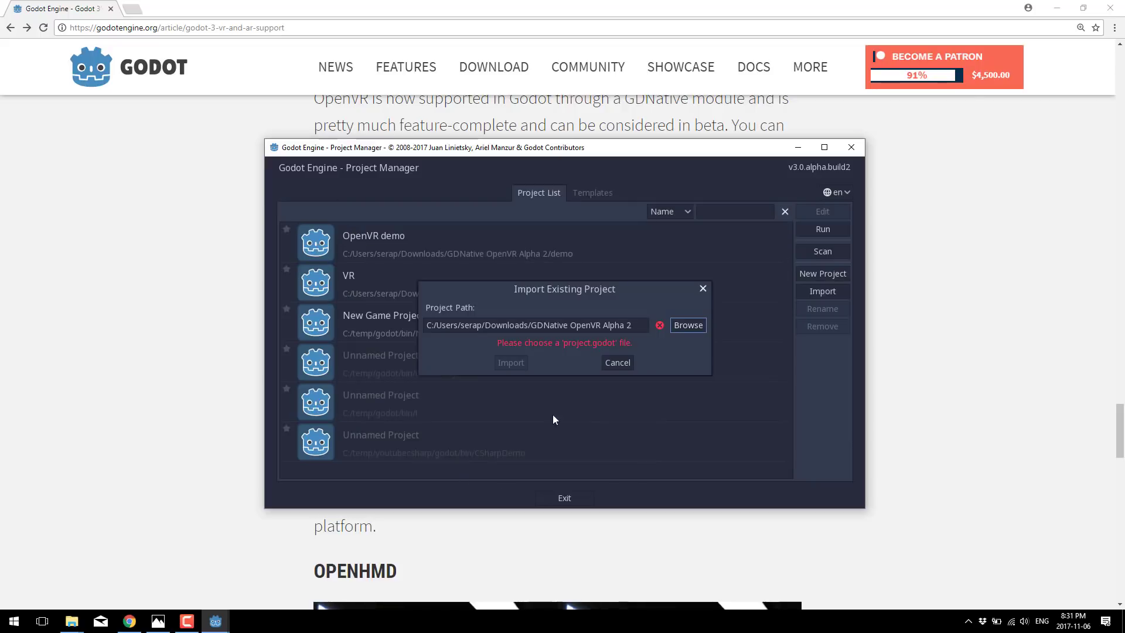
pyautogui.click(606, 364)
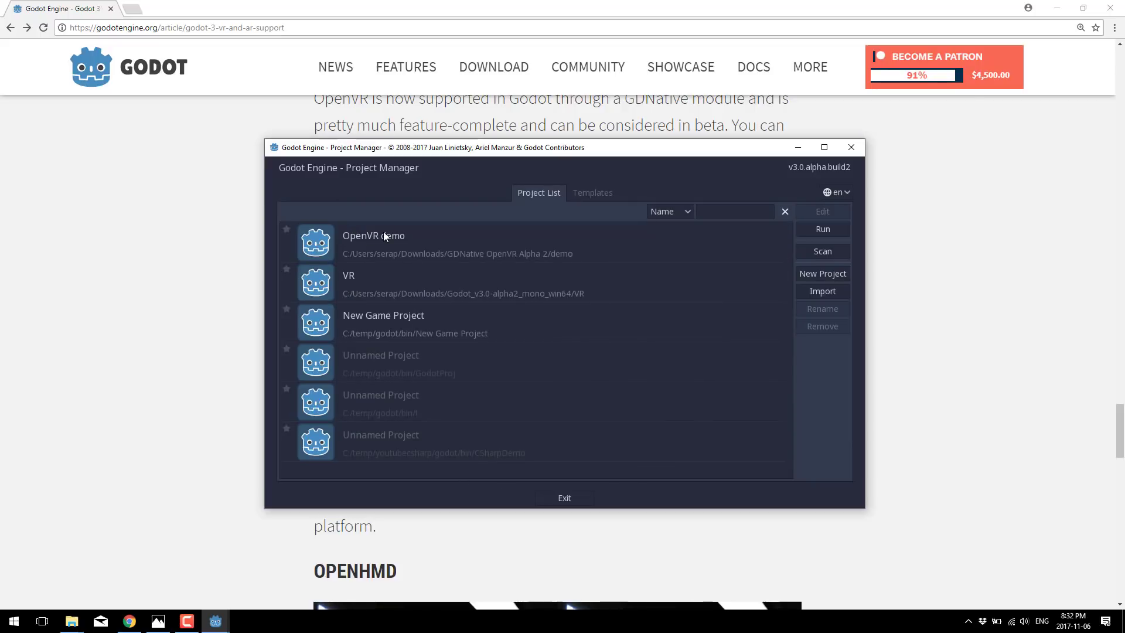
# Open the OpenVR demo project from the Project Manager list into the editor.
pyautogui.doubleClick(383, 231)
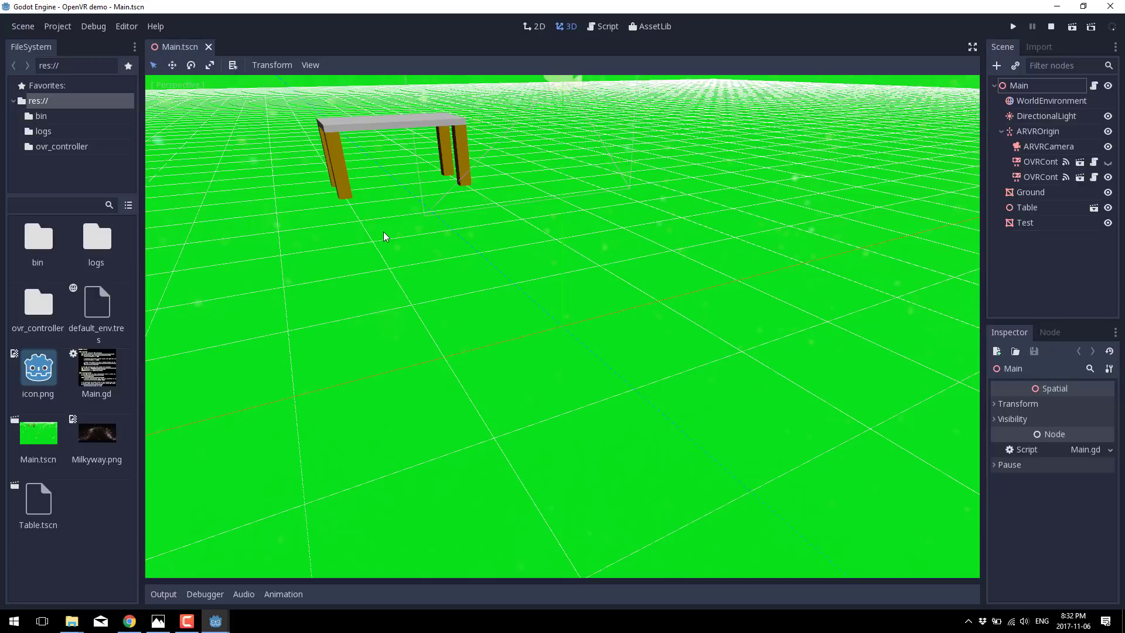
# Review the article's OPENVR heading and video, then switch back to the OpenVR demo in Godot.
pyautogui.click(130, 622)
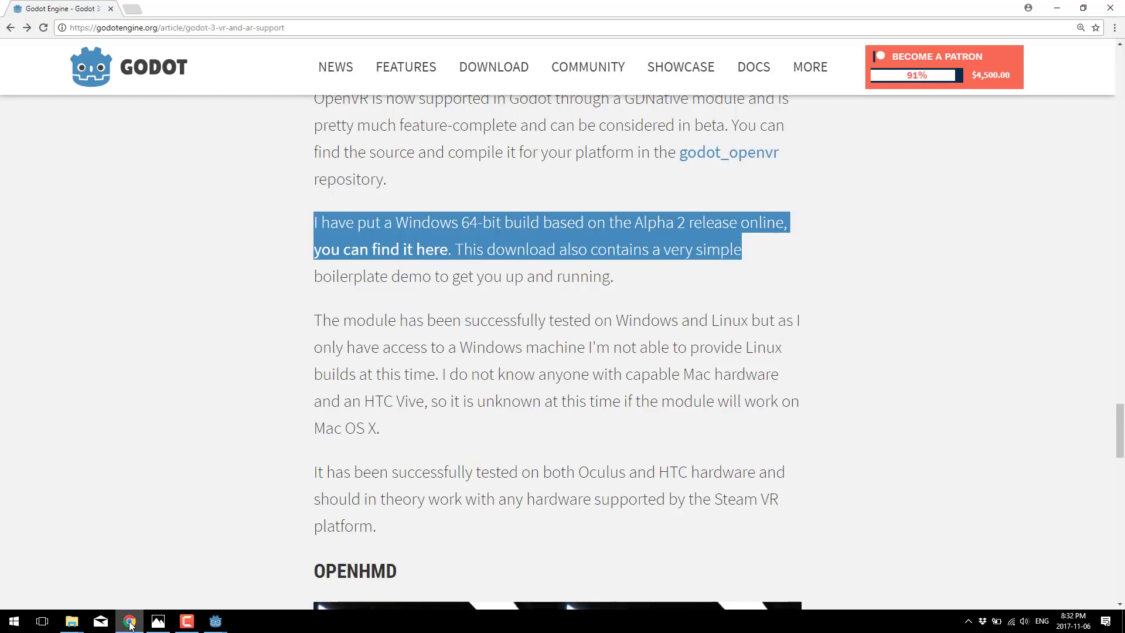
pyautogui.scroll(-7, 431, 494)
pyautogui.scroll(-8, 613, 438)
pyautogui.scroll(18, 613, 438)
pyautogui.scroll(4, 613, 438)
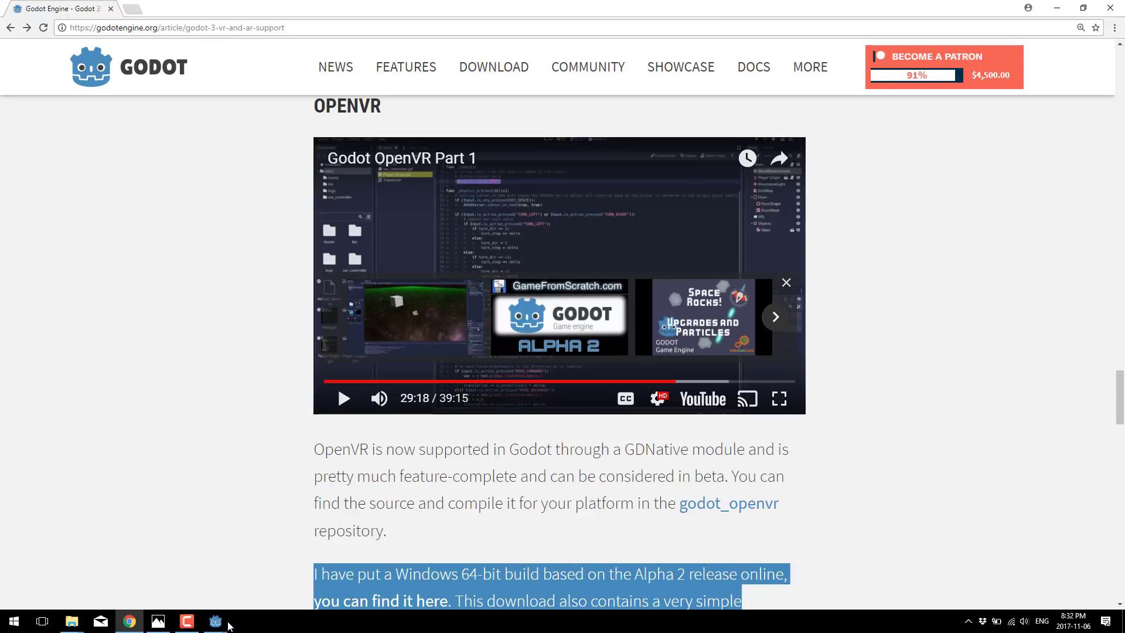
pyautogui.moveTo(216, 621)
pyautogui.click(267, 560)
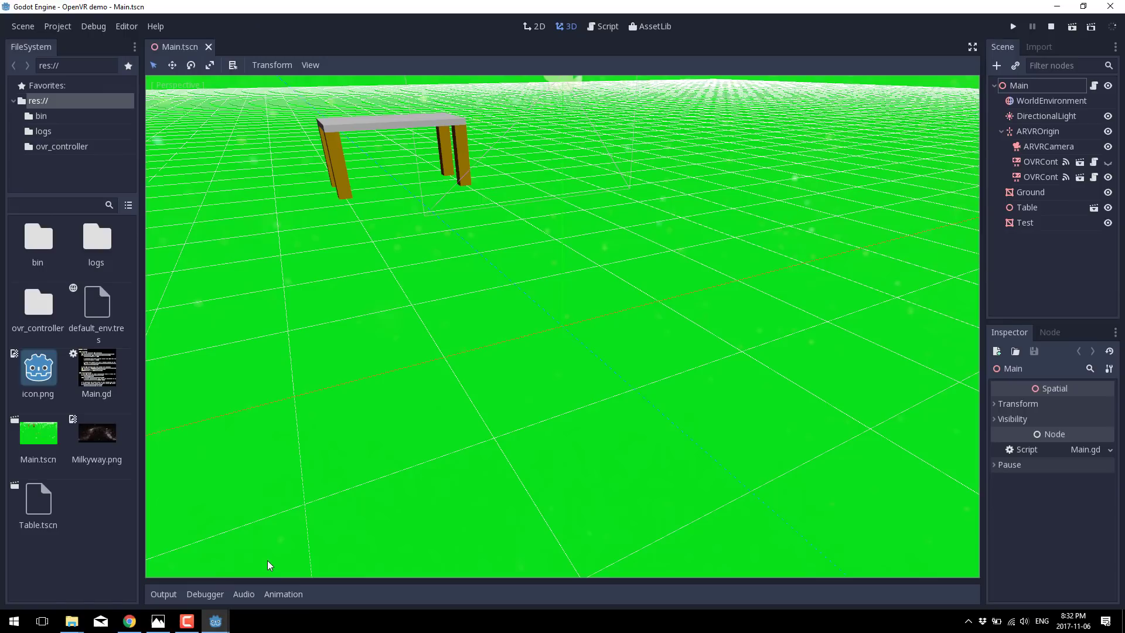
# Select the Main root node and open its attached Main.gd script.
pyautogui.click(1024, 88)
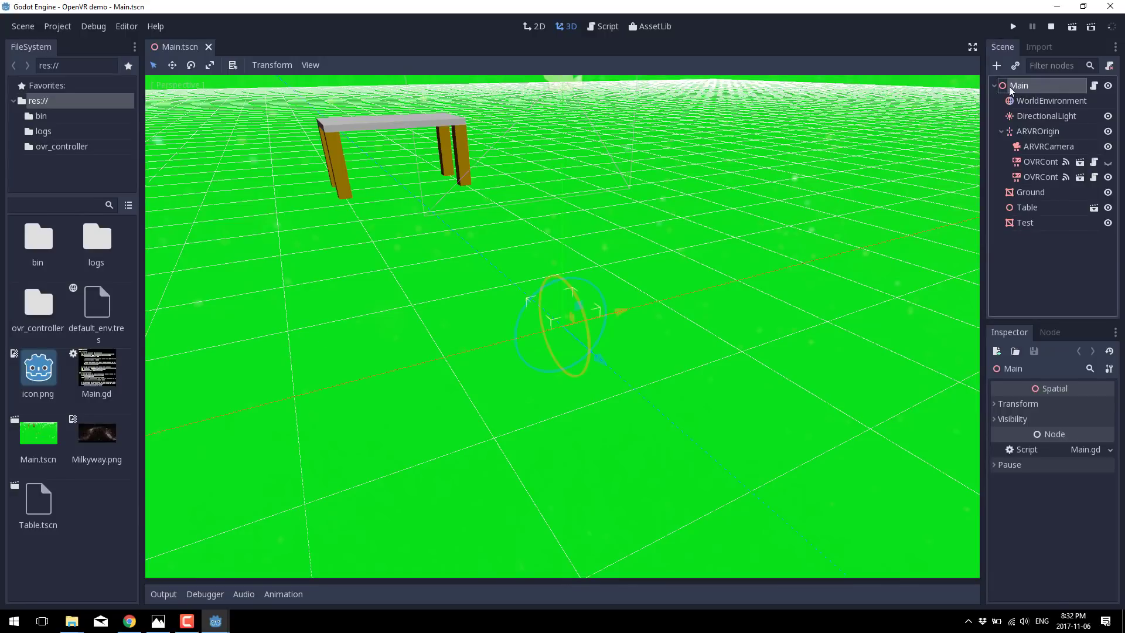
pyautogui.click(1094, 87)
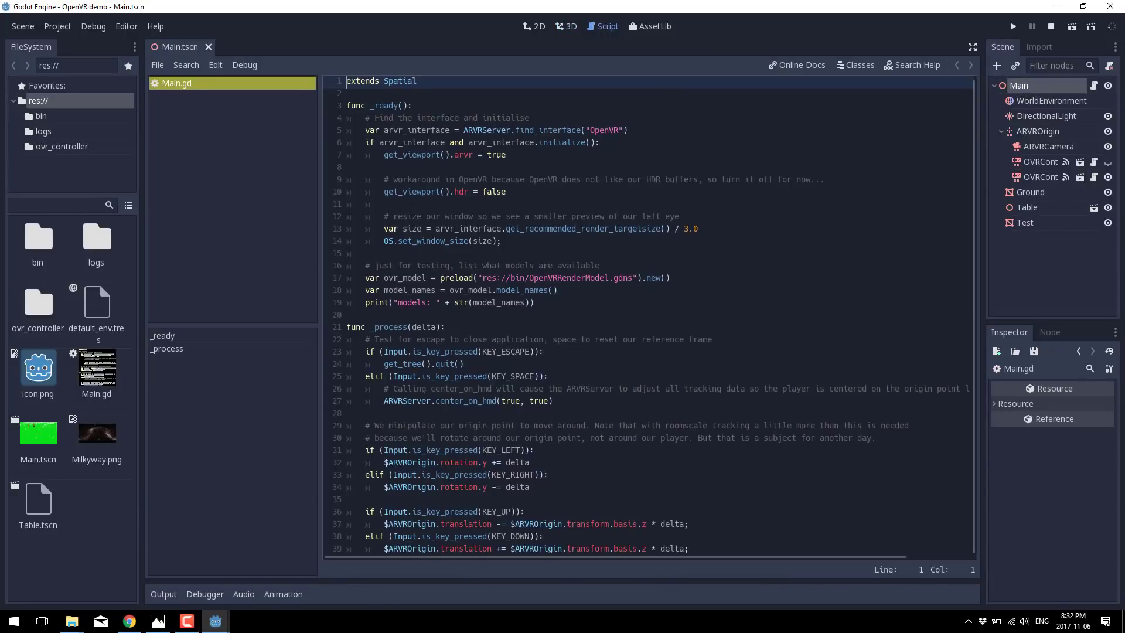
pyautogui.moveTo(556, 158); pyautogui.dragTo(365, 133)
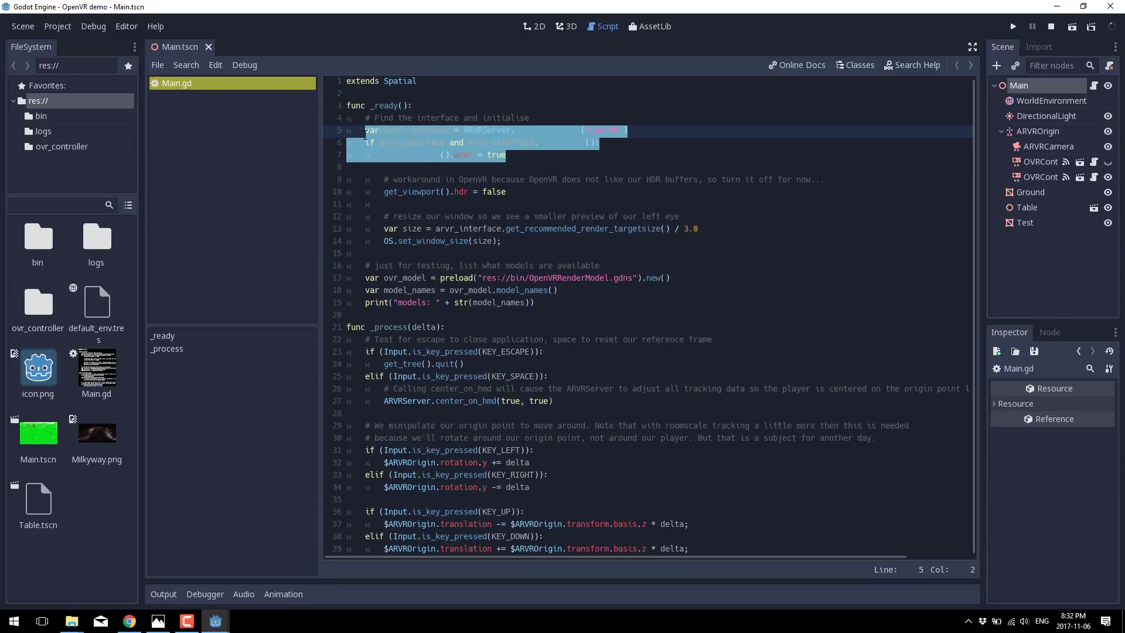
pyautogui.click(365, 132)
# Highlight ARVRServer, the OpenVR interface name, initialize and the viewport arvr line in _ready.
pyautogui.doubleClick(488, 130)
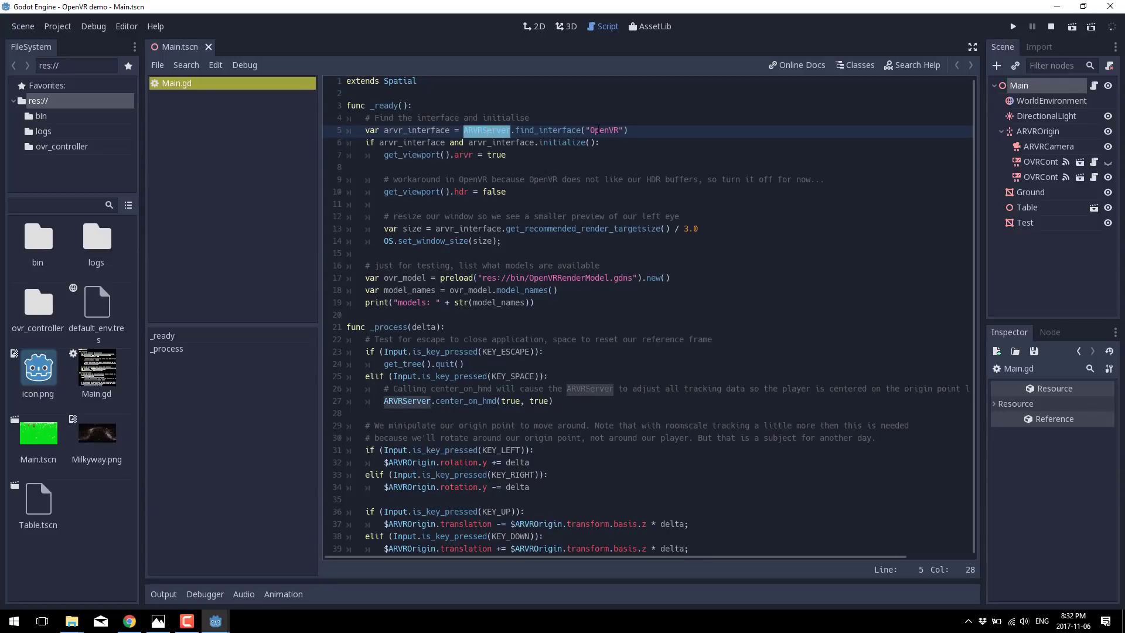
pyautogui.doubleClick(603, 130)
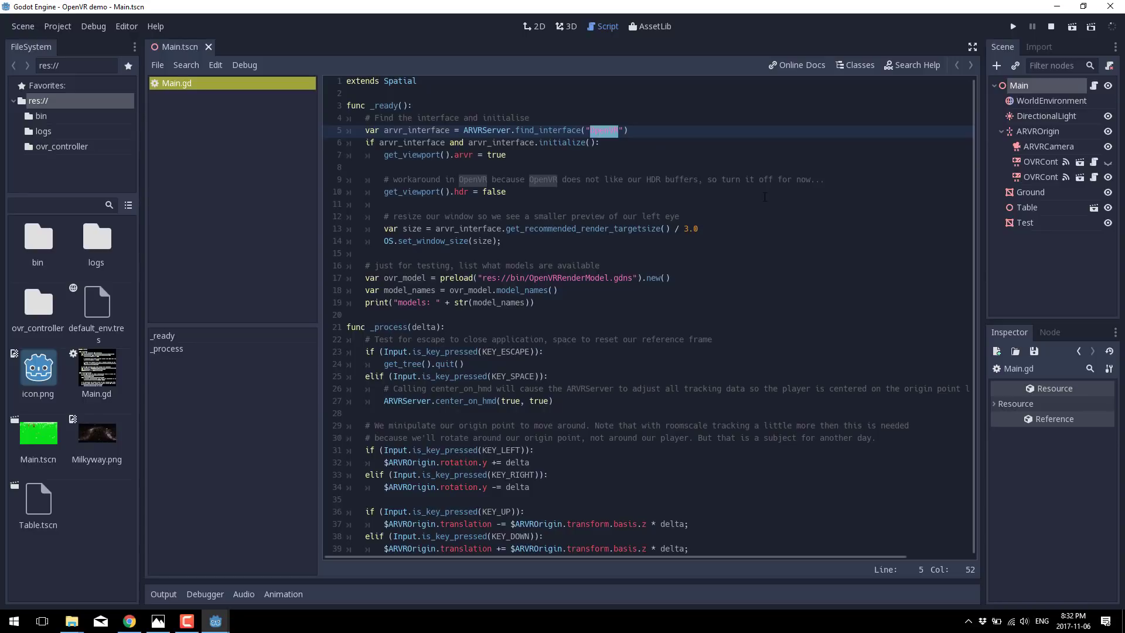
pyautogui.click(515, 143)
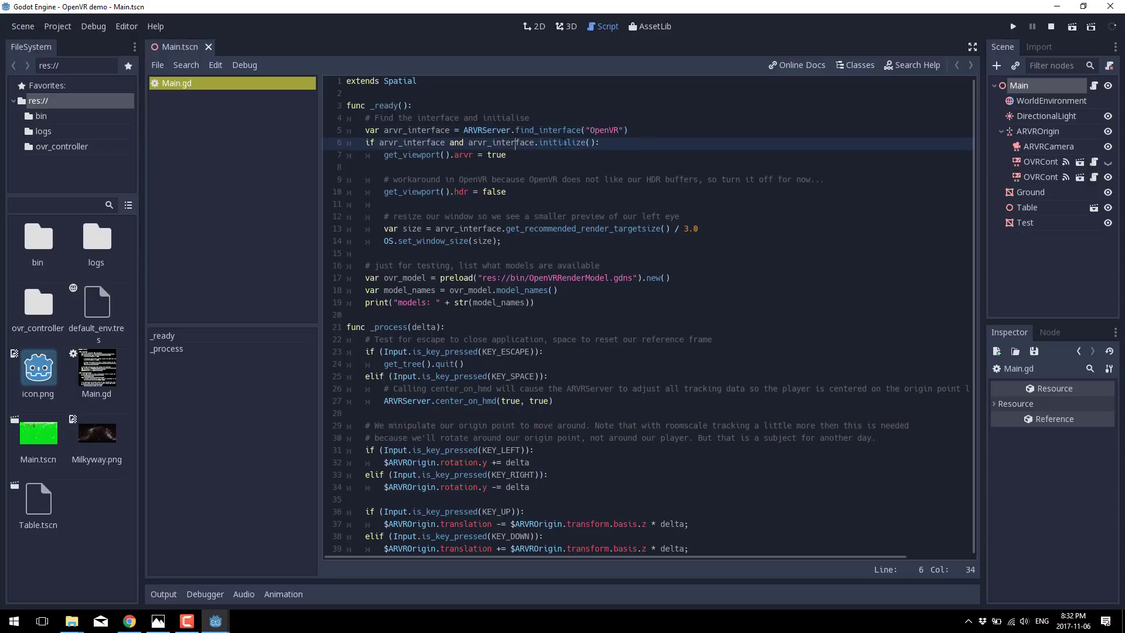
pyautogui.doubleClick(563, 143)
pyautogui.click(565, 155)
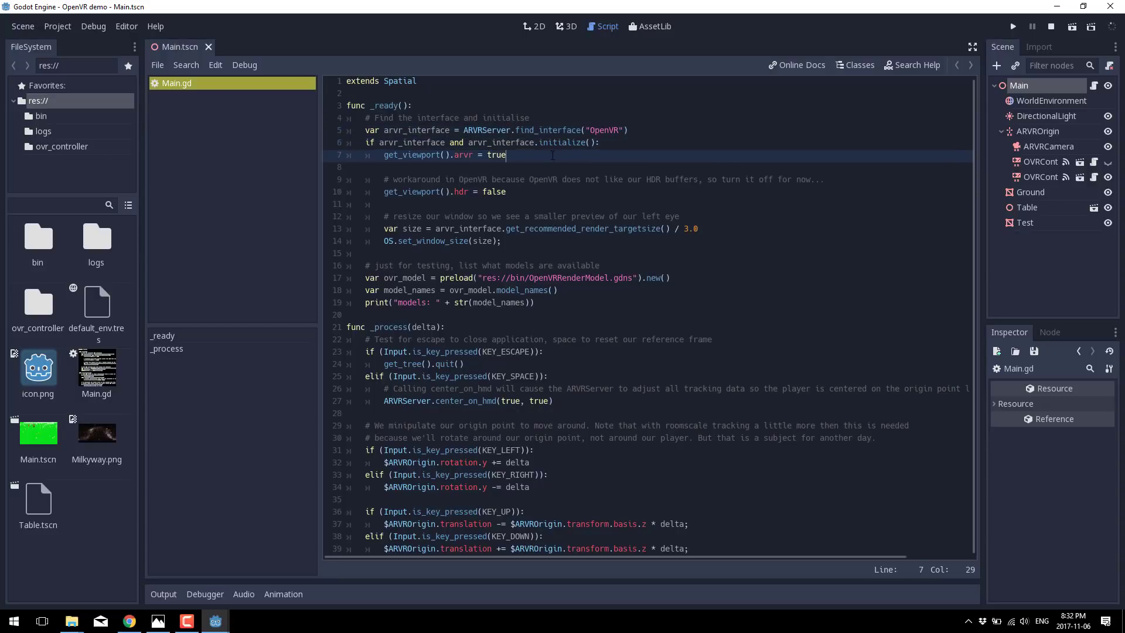
pyautogui.moveTo(552, 156); pyautogui.dragTo(367, 156)
pyautogui.click(366, 156)
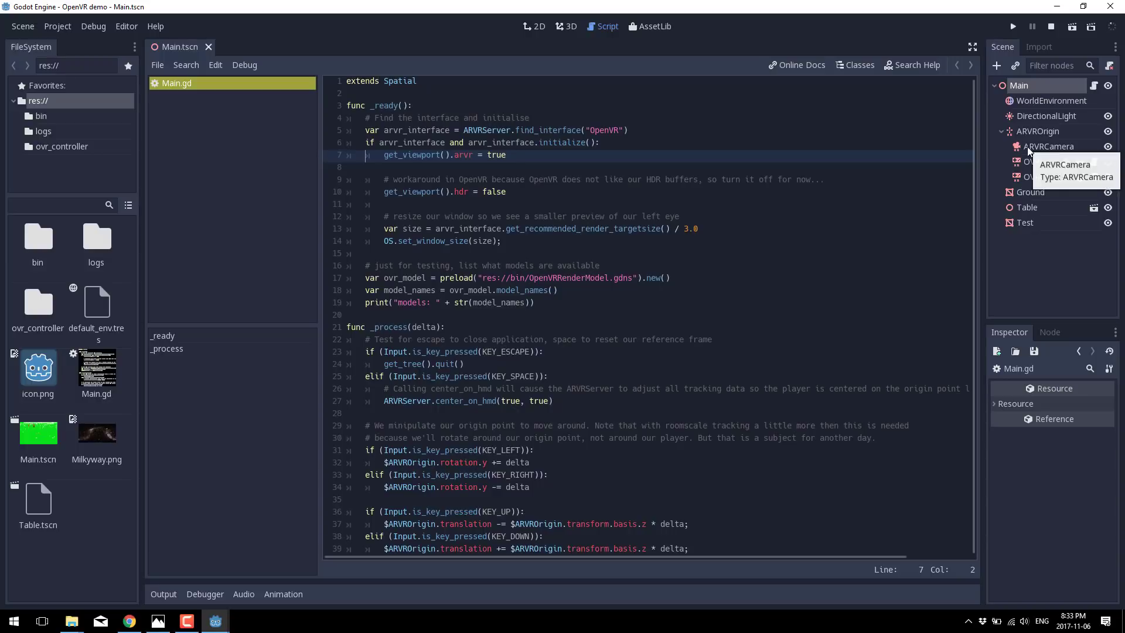
# Inspect ARVROrigin, then ARVRCamera's Camera properties: Fovy 65, Near 0.1, Far 100, and its Doppler settings.
pyautogui.click(1038, 132)
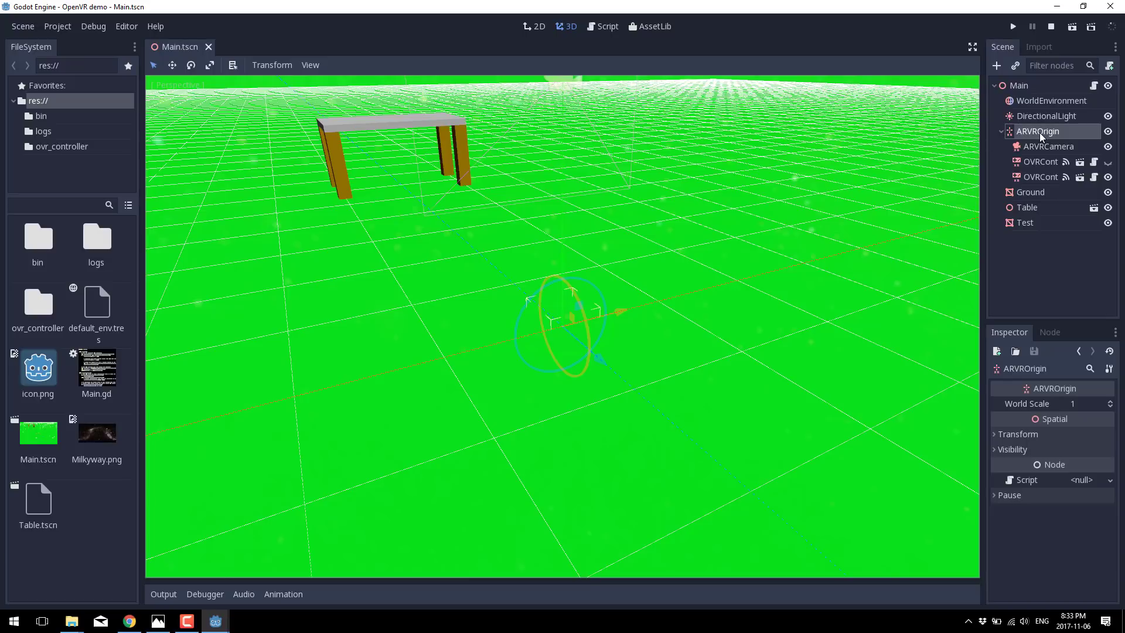
pyautogui.click(1047, 147)
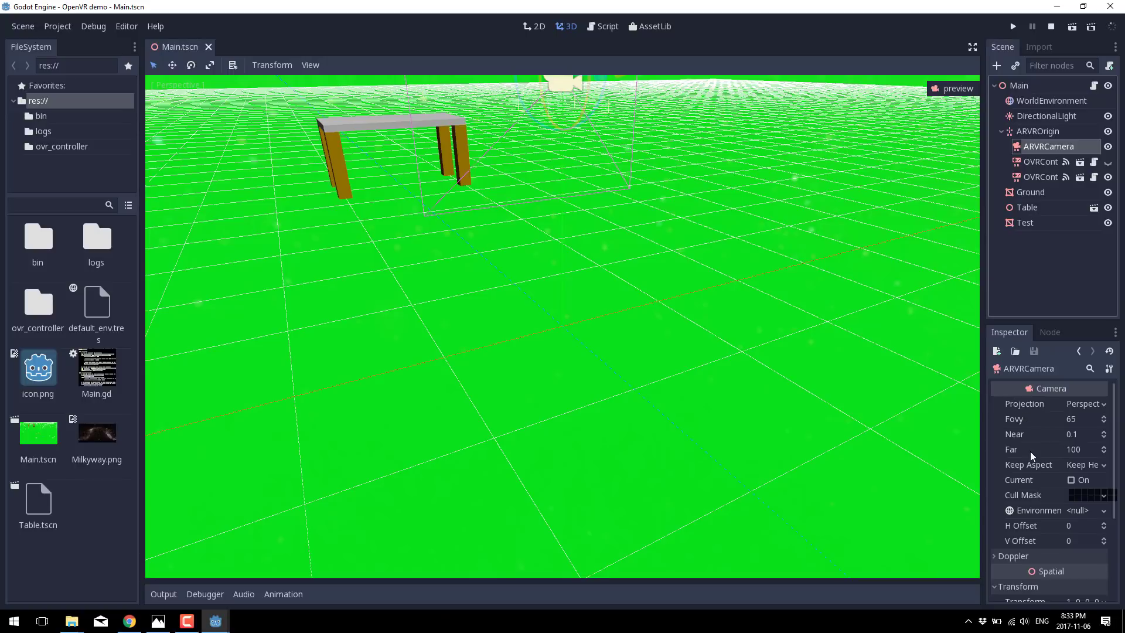
pyautogui.scroll(-5, 1030, 451)
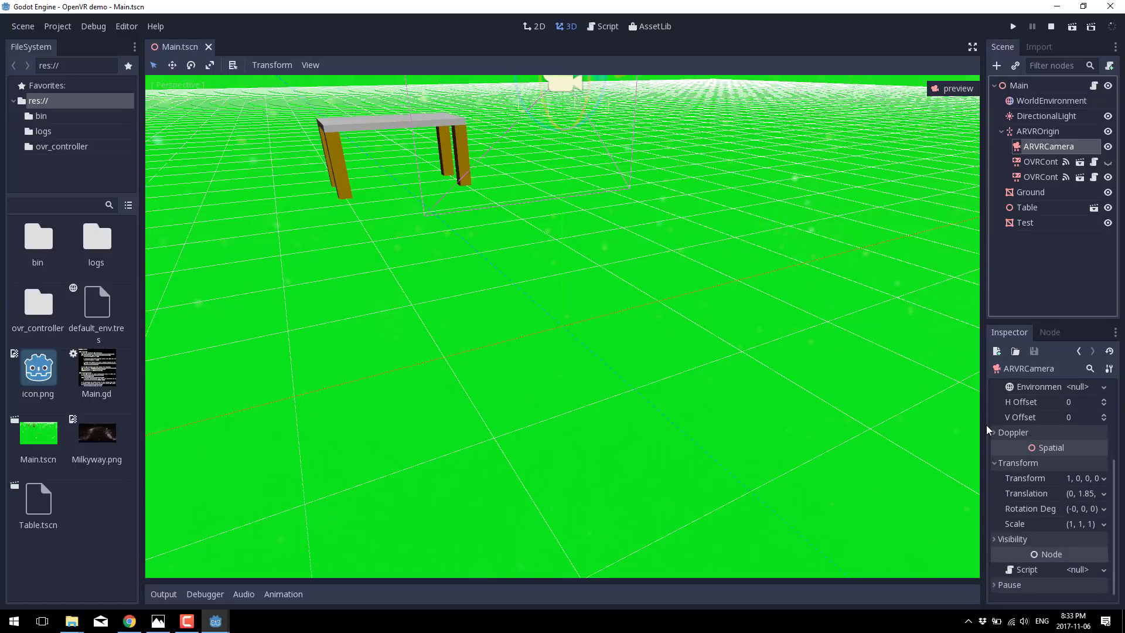
pyautogui.click(995, 432)
pyautogui.scroll(-1, 1031, 501)
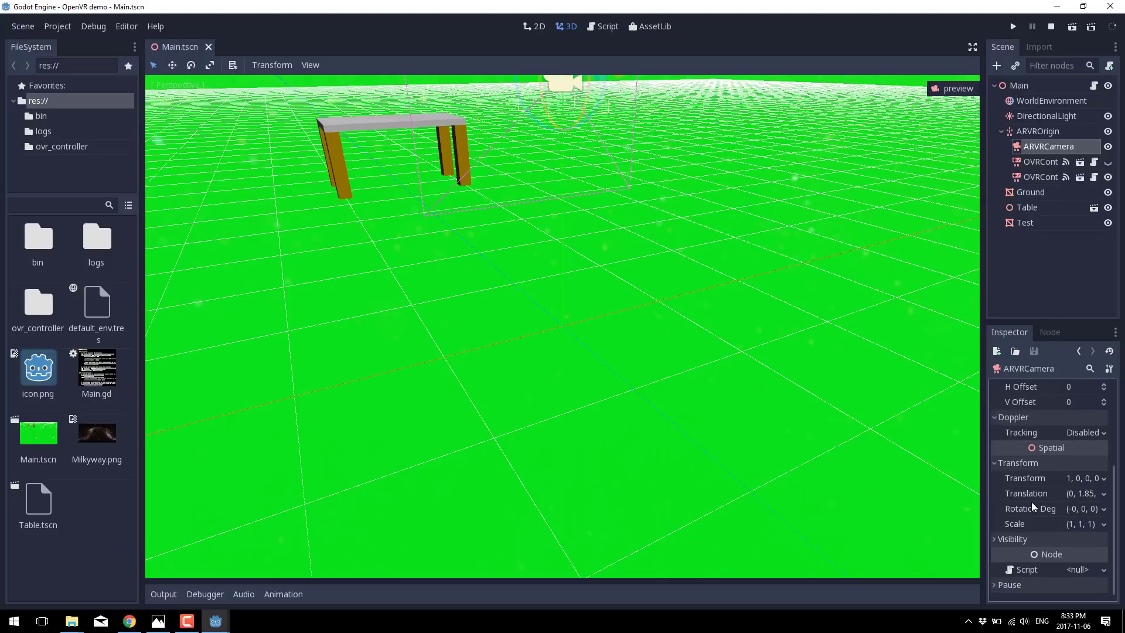
pyautogui.scroll(6, 1031, 501)
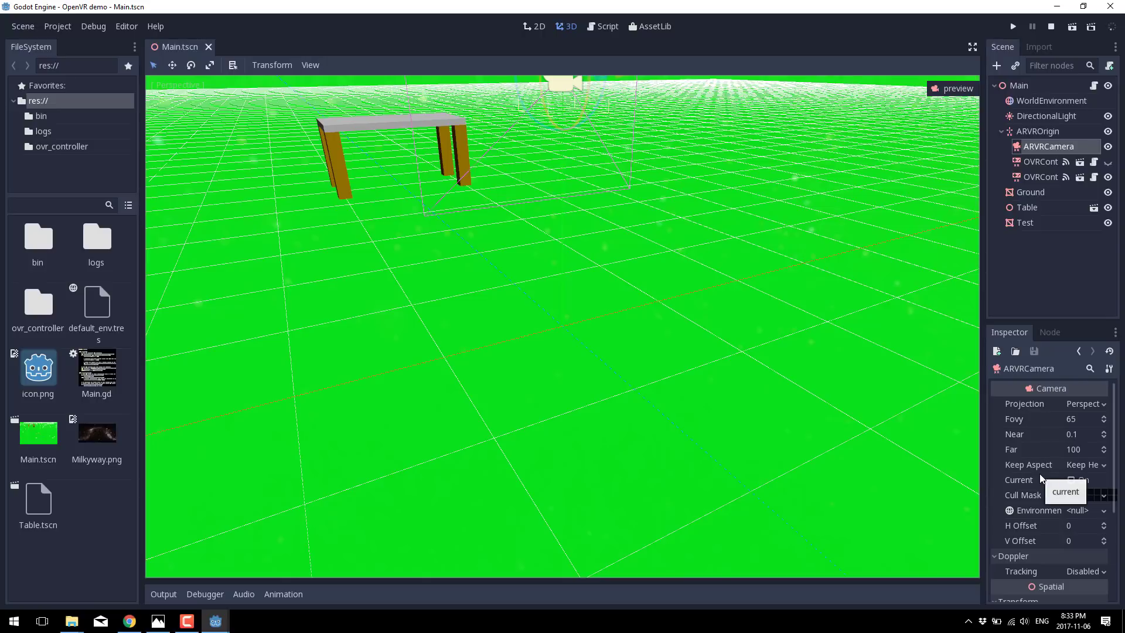
# Compare the OVR controllers (Controller Id 1 and 2), then open the first one's ovr_controller.gd.
pyautogui.click(1029, 162)
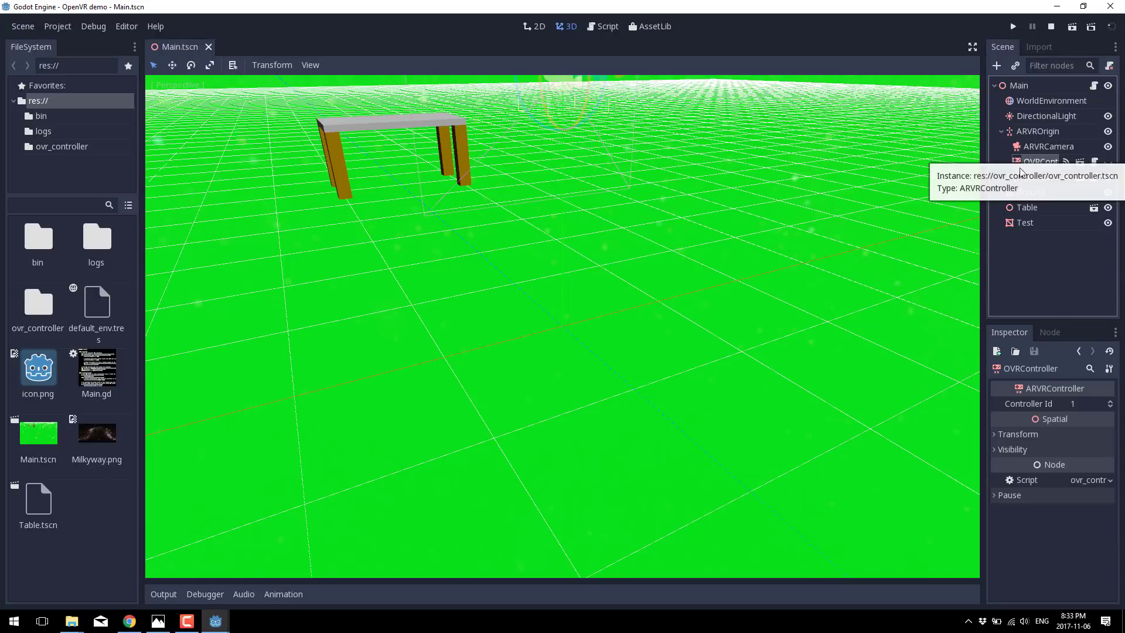
pyautogui.click(1024, 177)
pyautogui.click(1029, 164)
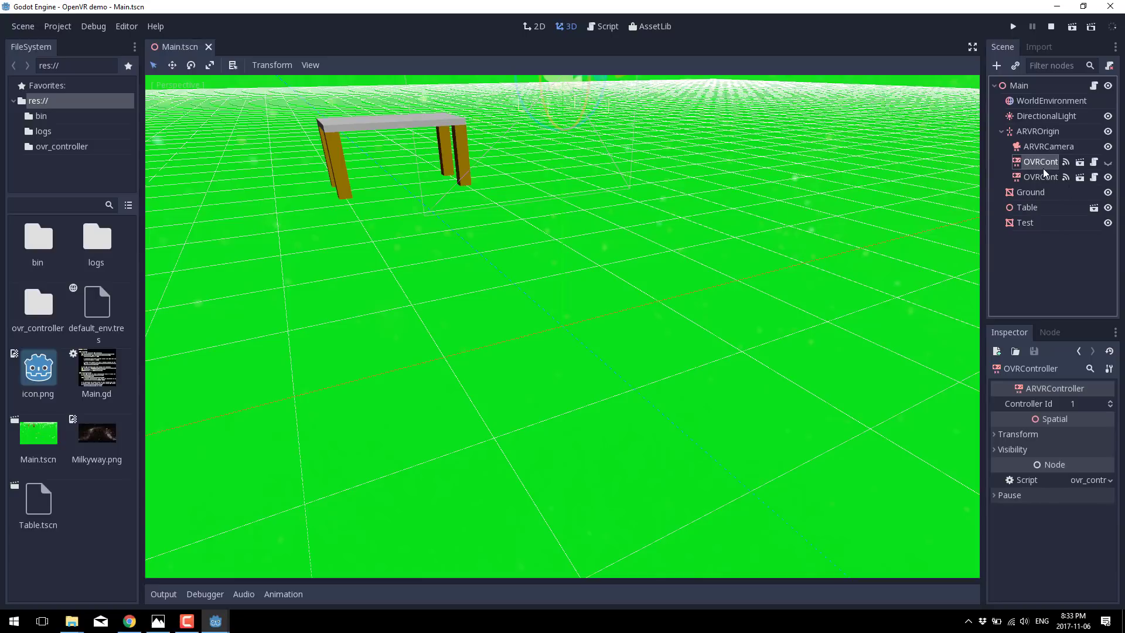
pyautogui.click(1037, 162)
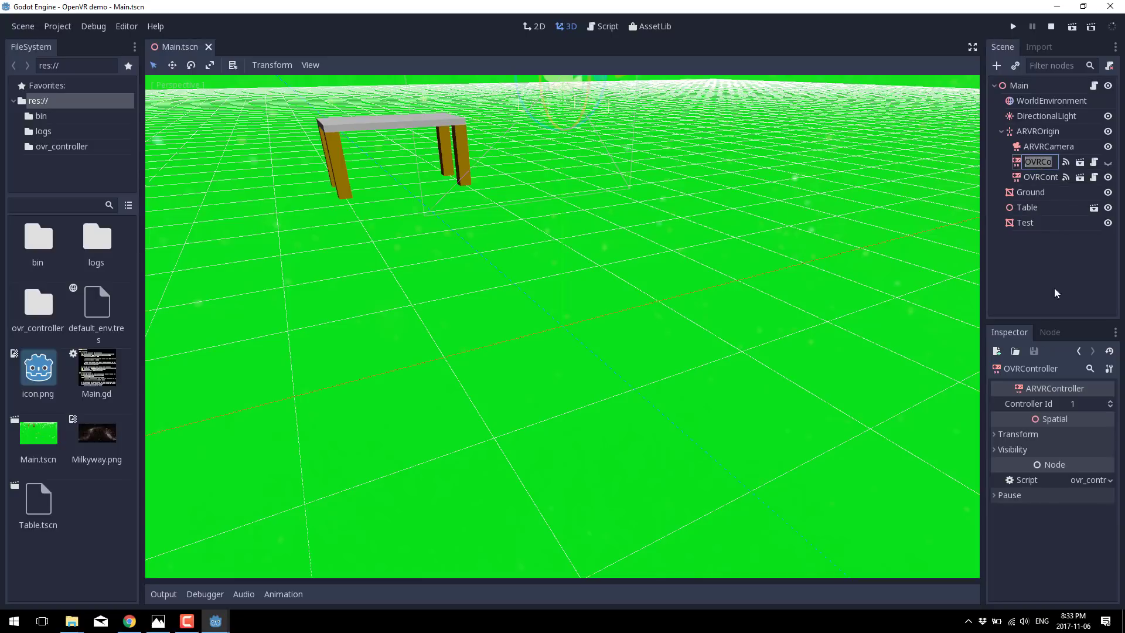
pyautogui.click(1042, 177)
pyautogui.click(1041, 164)
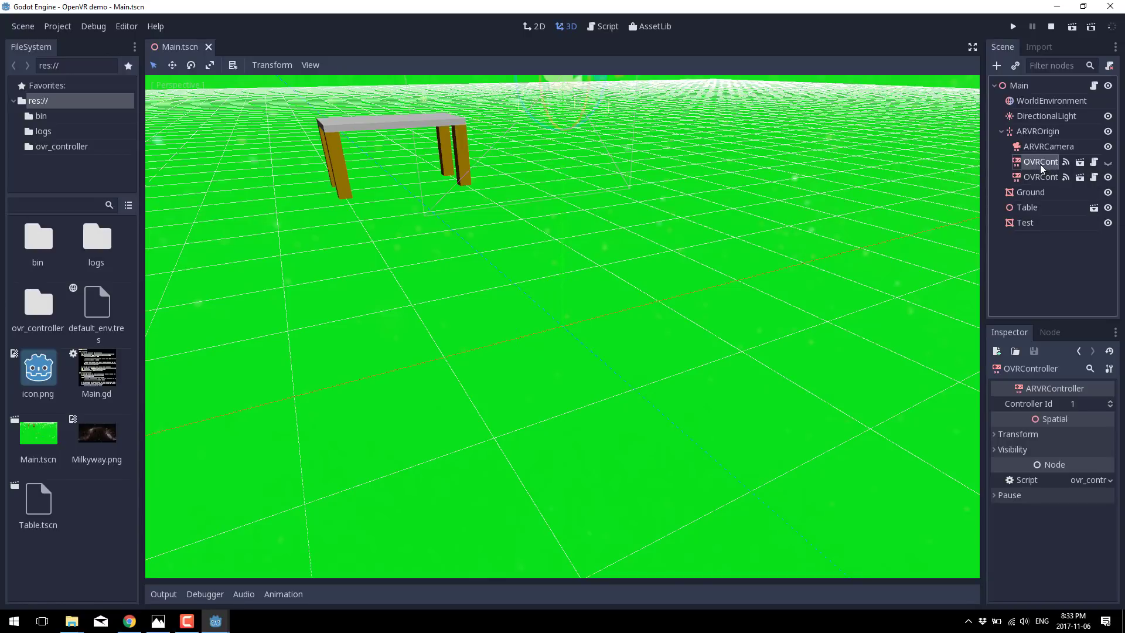
pyautogui.click(1090, 163)
pyautogui.click(667, 304)
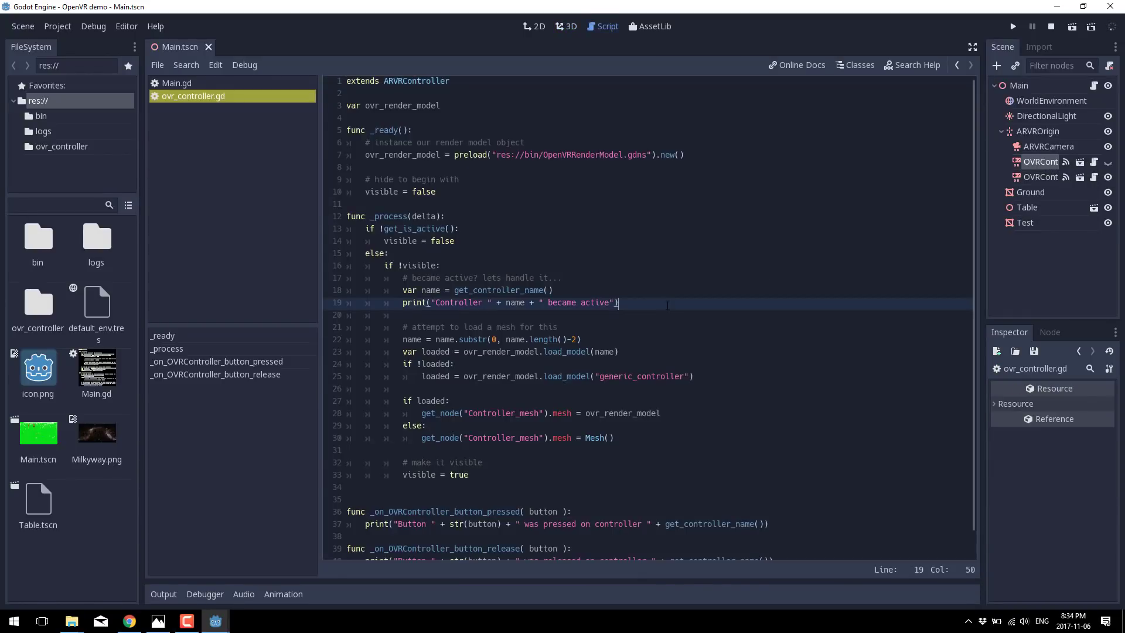
pyautogui.scroll(-1, 586, 305)
pyautogui.scroll(1, 471, 309)
# Return to the Godot 3 VR and AR article and scroll past the OpenVR video to the Alpha 2 download note.
pyautogui.click(130, 621)
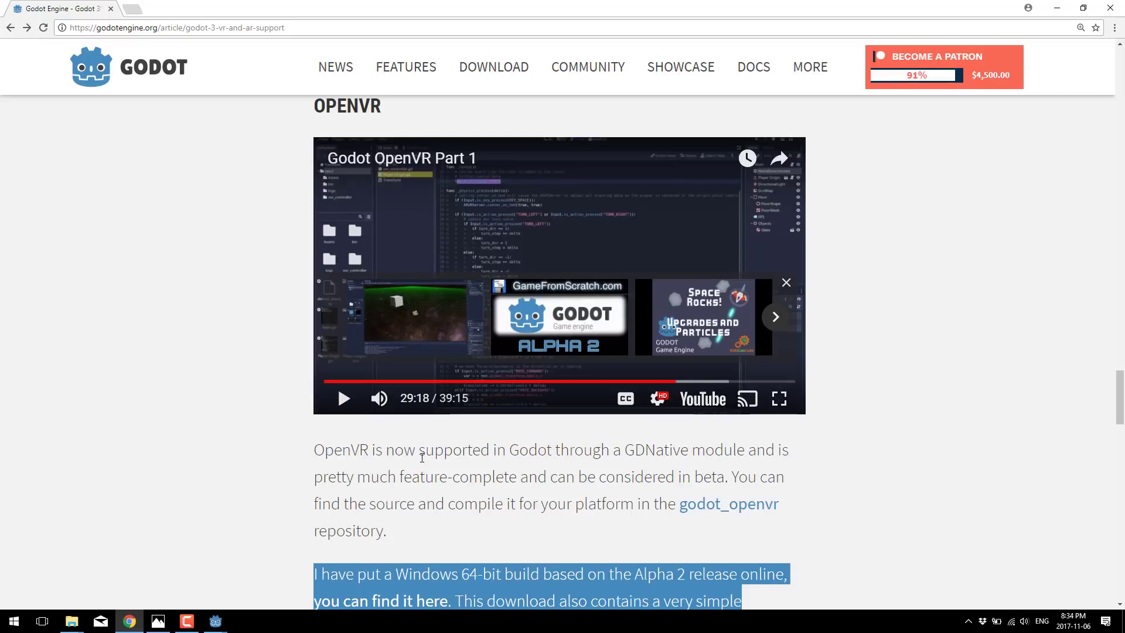
pyautogui.scroll(4, 422, 457)
pyautogui.scroll(-10, 361, 497)
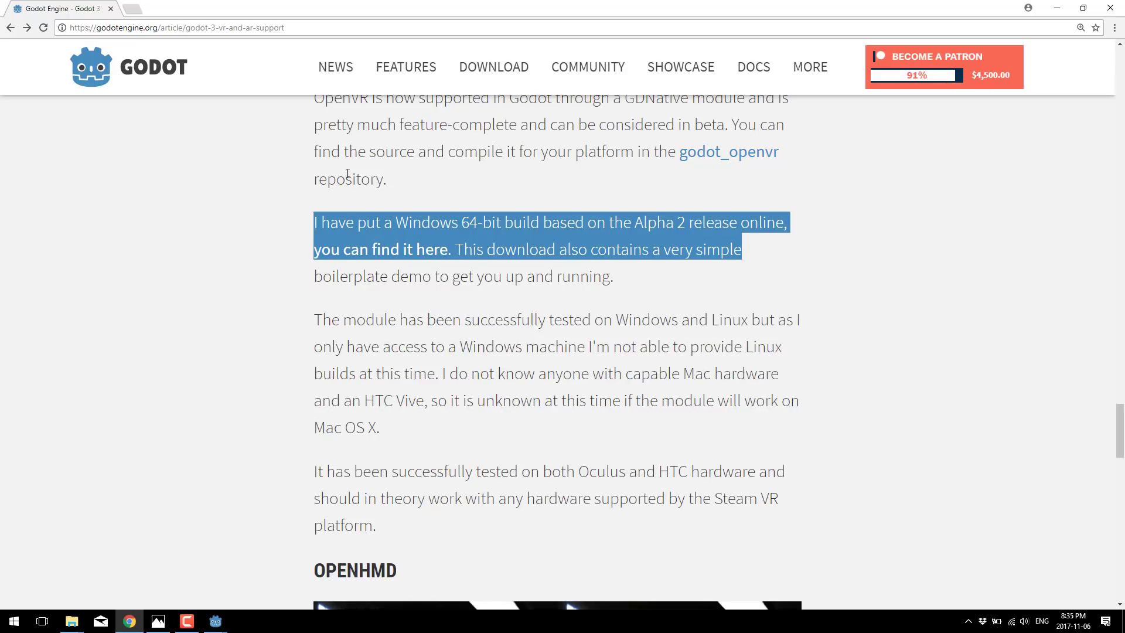
# From the Godot news listing, open the 'Godot 3.0 switches to Bullet for physics' article.
pyautogui.click(336, 68)
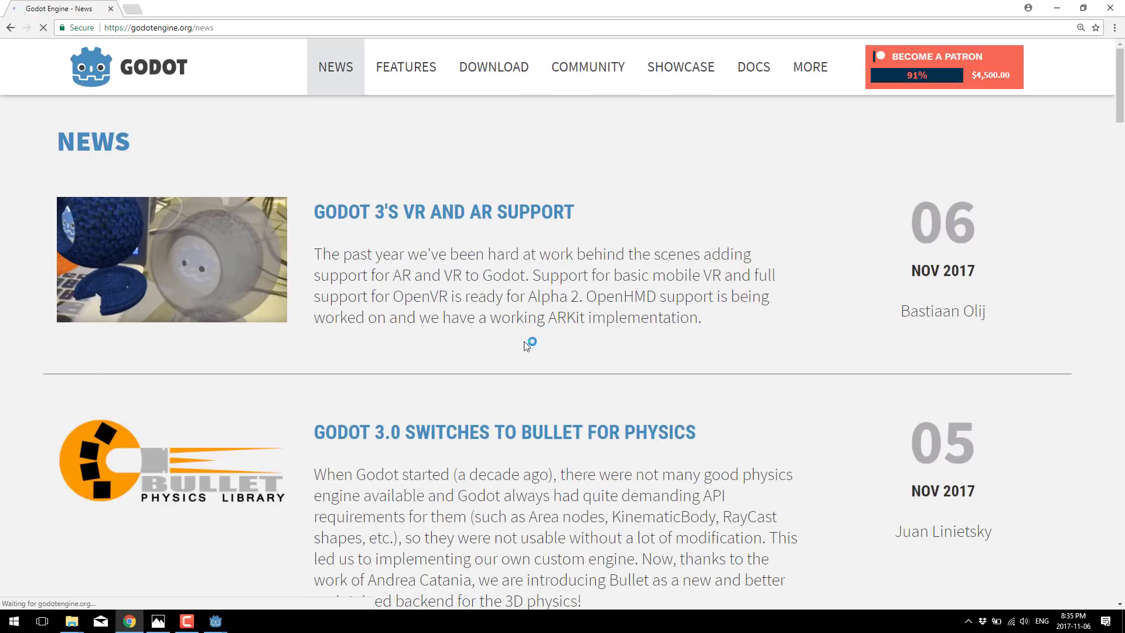
pyautogui.click(580, 437)
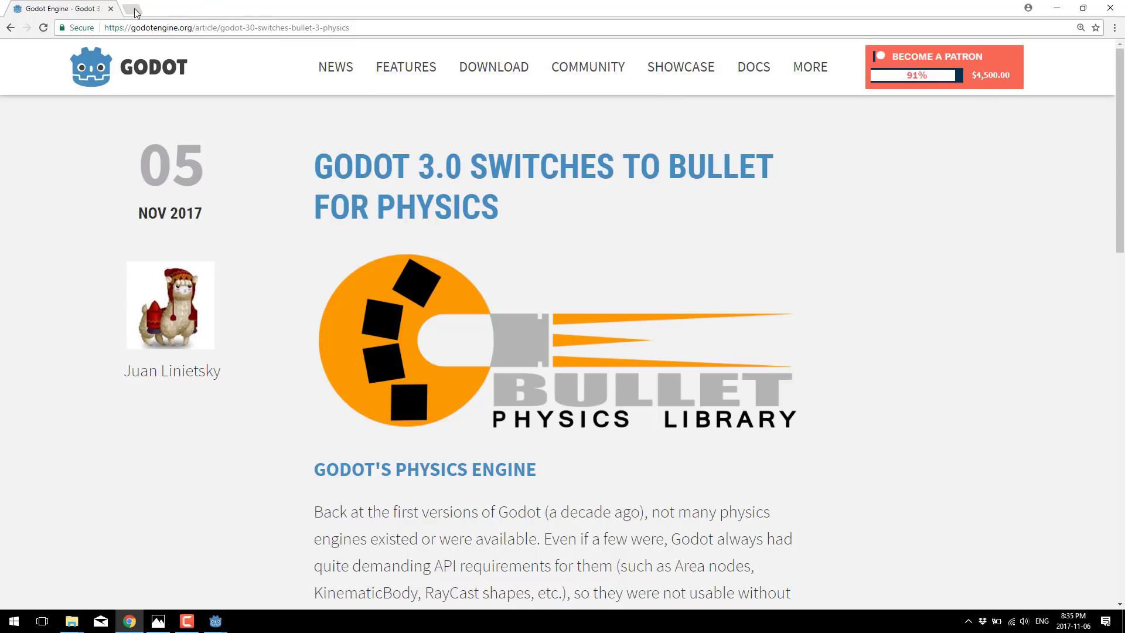
# Search 'bullet physics engine' in a new tab and open the Bullet (software) Wikipedia article.
pyautogui.hotkey('ctrl', 't')
pyautogui.write('bu')
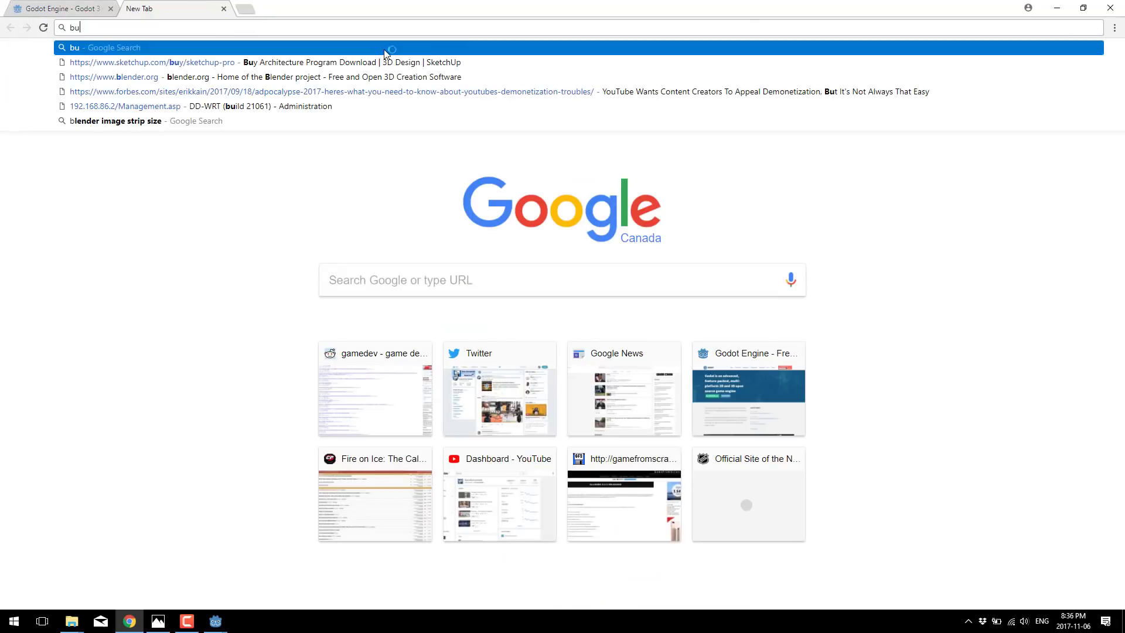
pyautogui.write('llet physics engine')
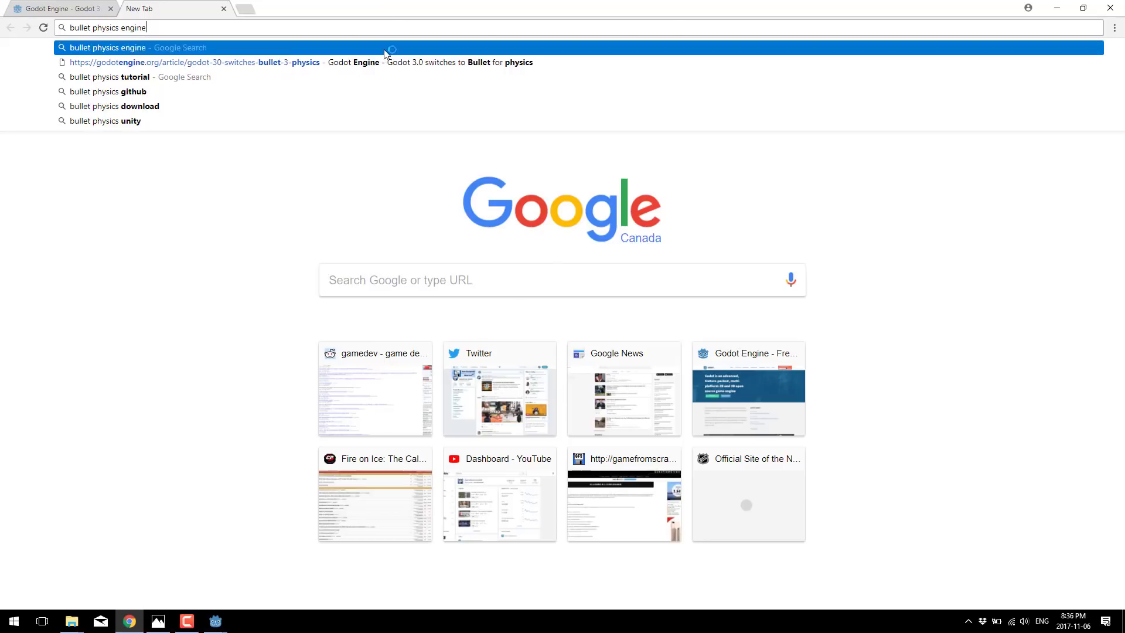
pyautogui.press('Return')
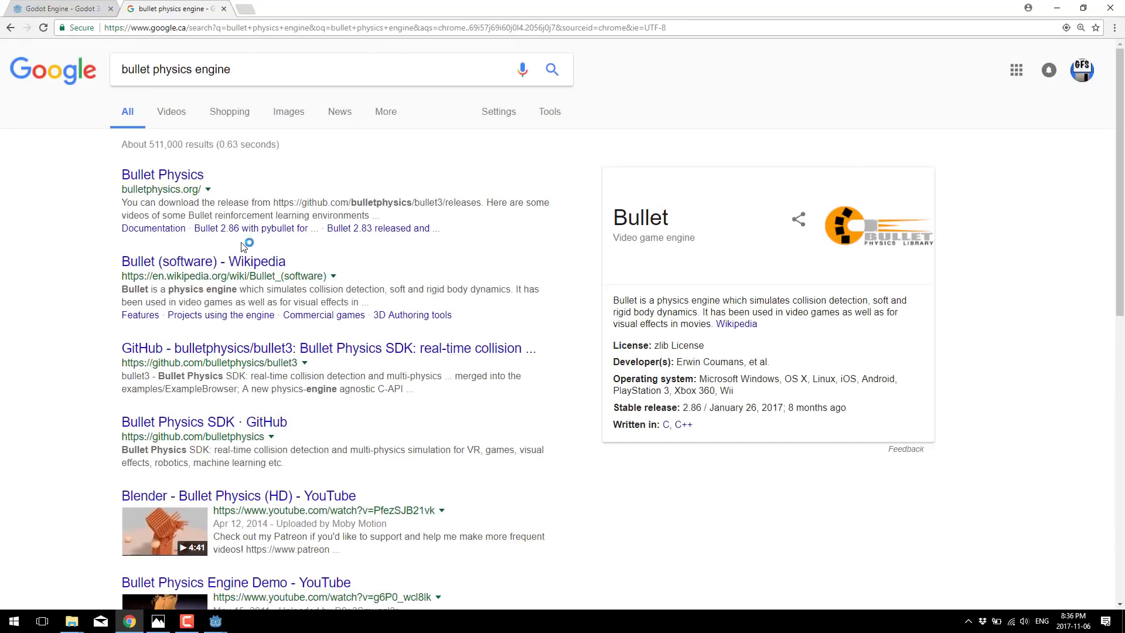
pyautogui.click(245, 260)
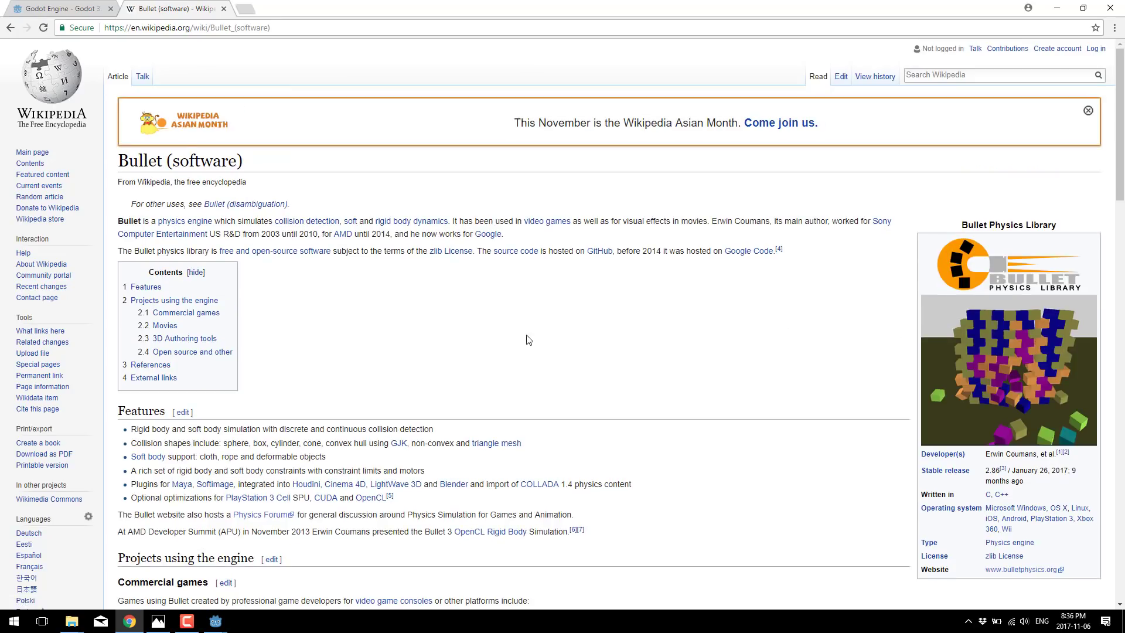
# Read down the Bullet (software) article to its Features section and commercial games list.
pyautogui.scroll(-6, 529, 340)
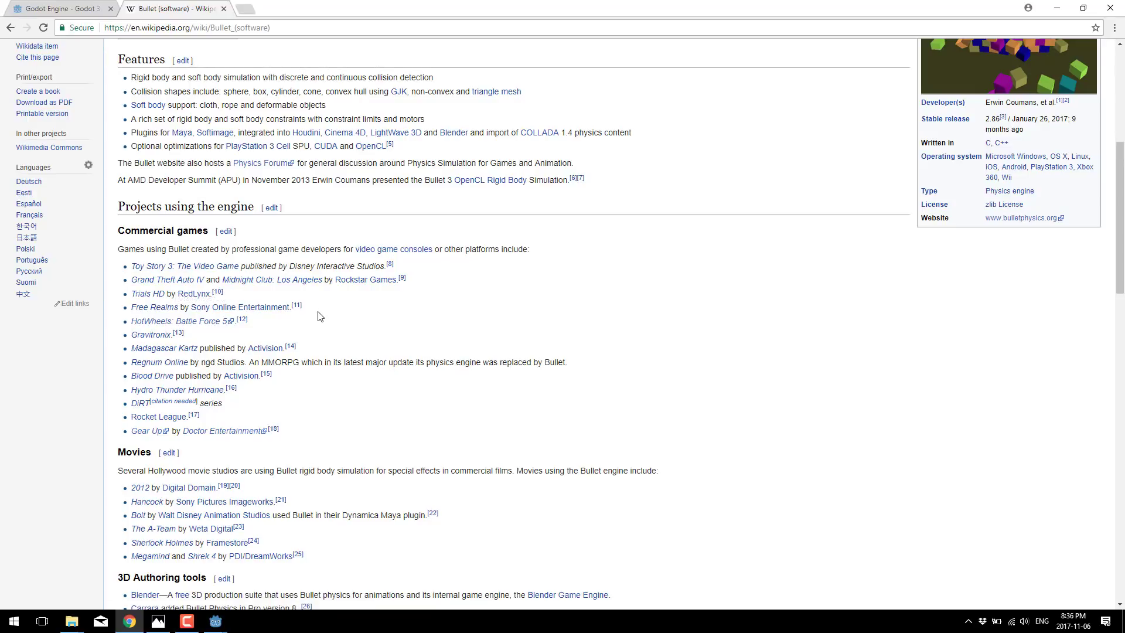
pyautogui.scroll(-4, 320, 316)
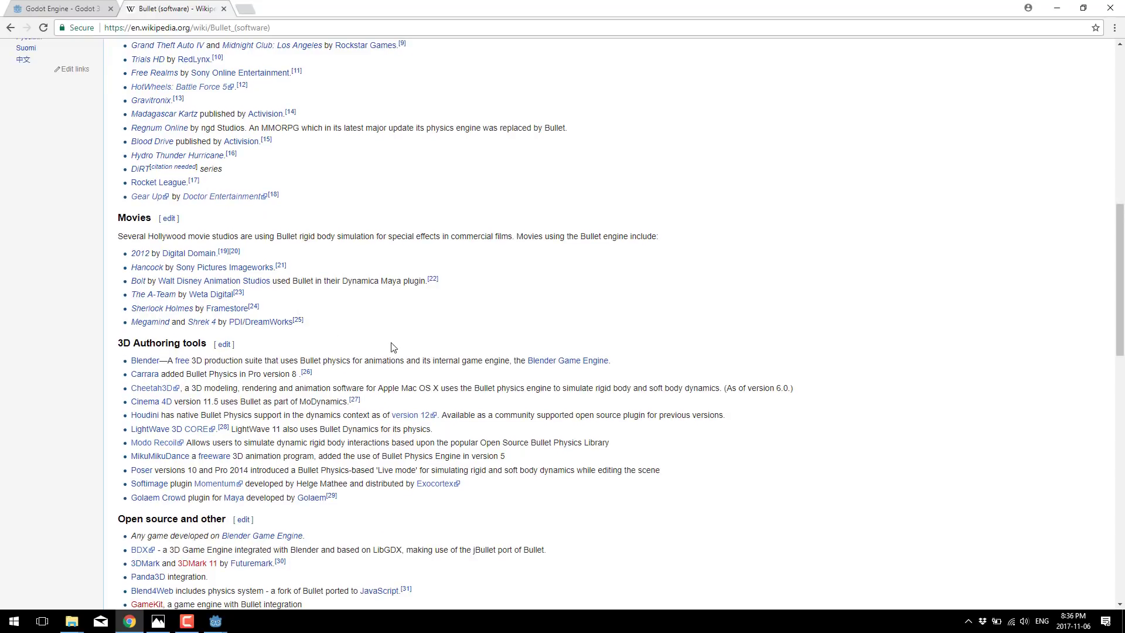
pyautogui.scroll(-2, 392, 345)
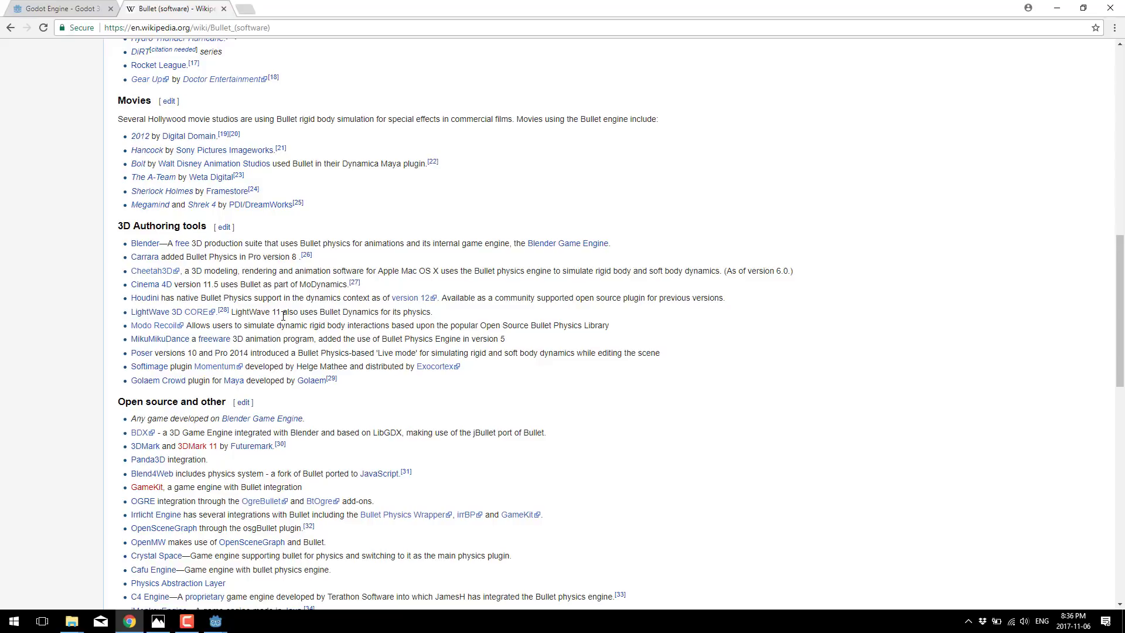
pyautogui.scroll(-4, 343, 283)
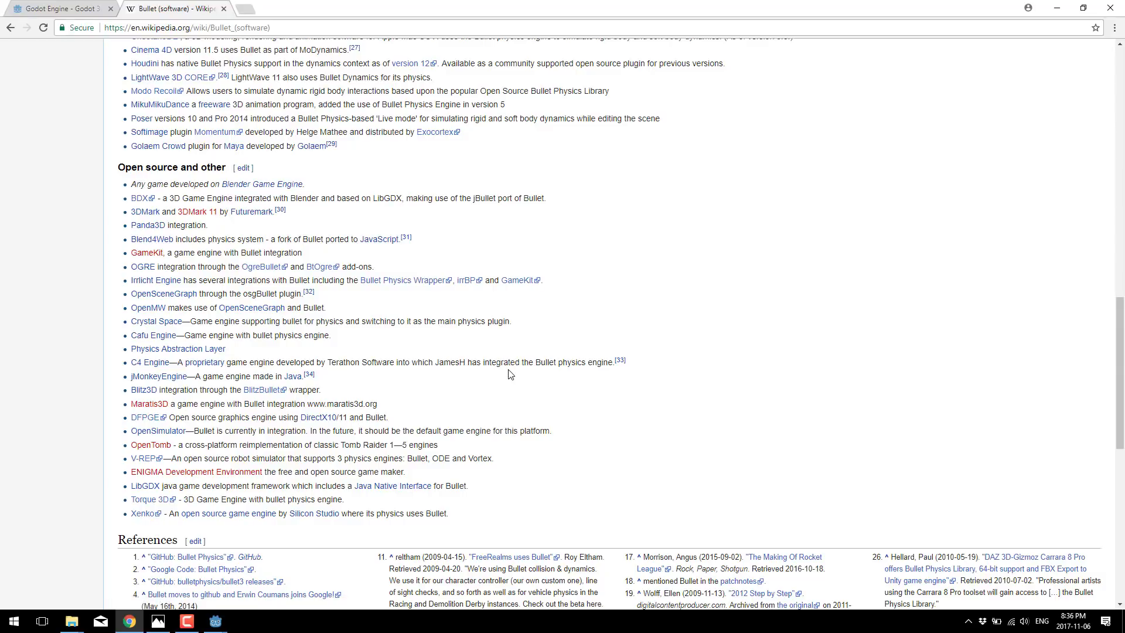
pyautogui.scroll(15, 509, 374)
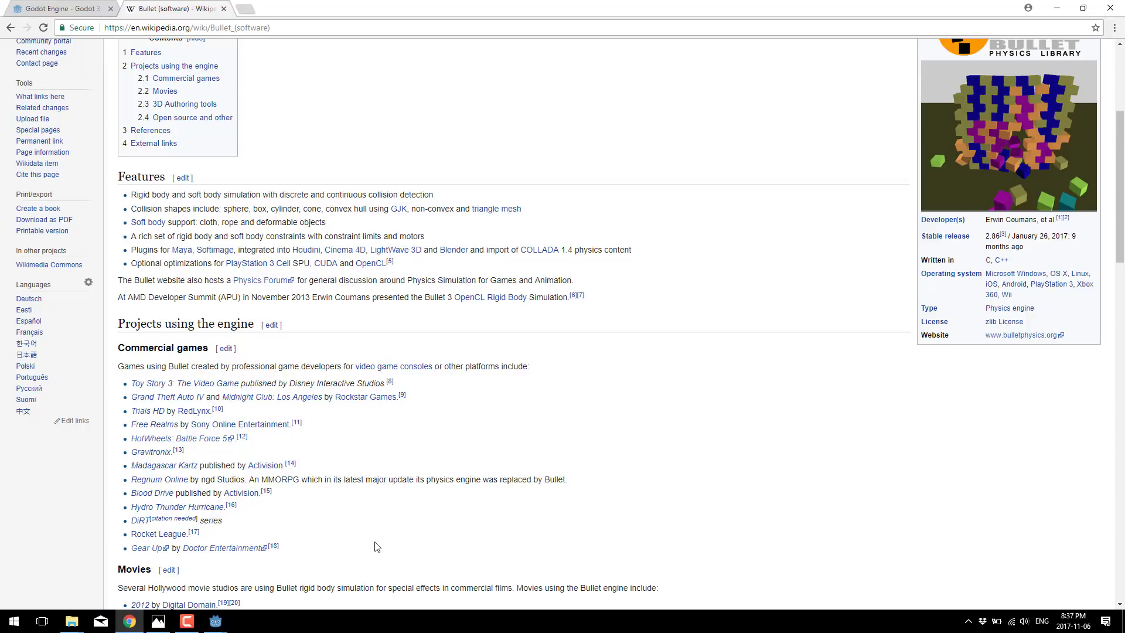
# In the Godot Bullet article, highlight the sentences on merging into 3.0 and keeping the old physics engine.
pyautogui.click(57, 8)
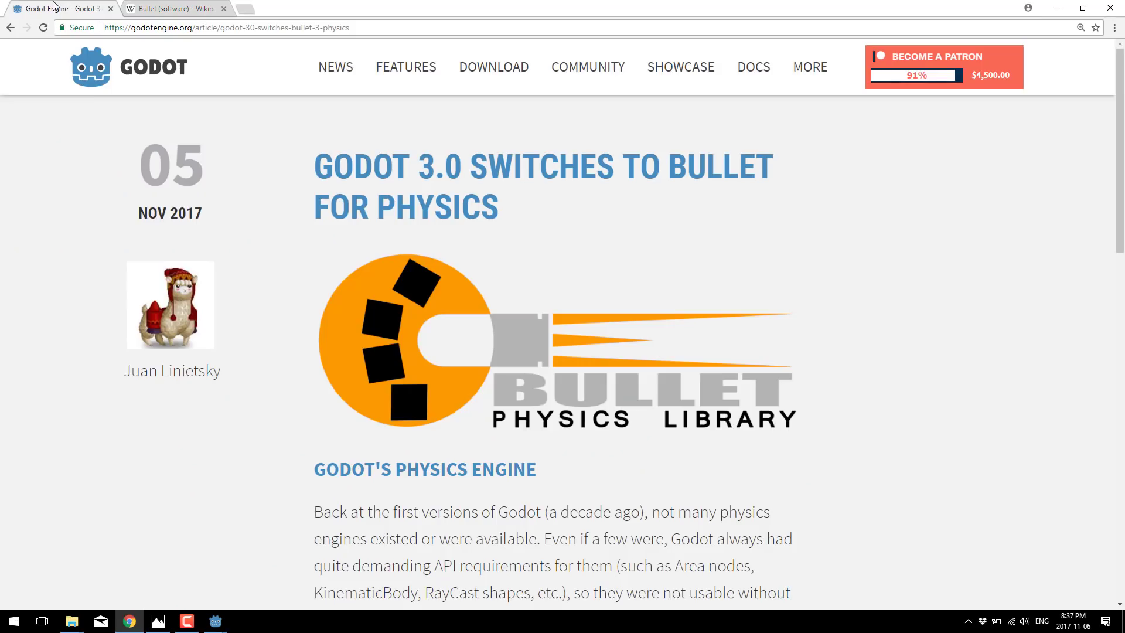
pyautogui.scroll(-3, 595, 413)
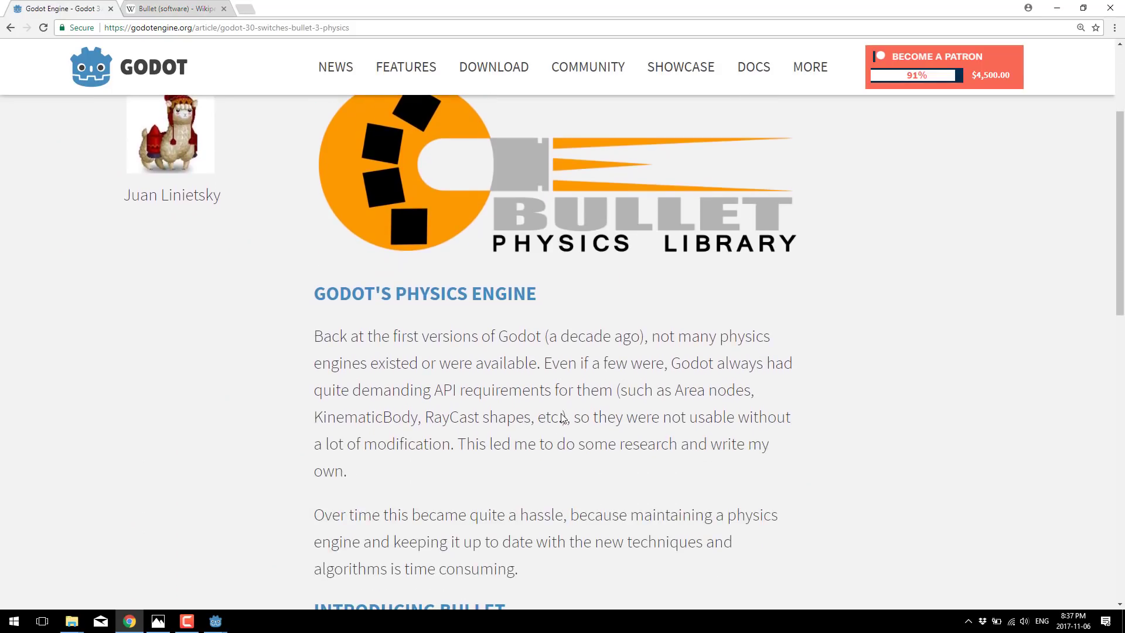
pyautogui.scroll(-3, 596, 413)
pyautogui.scroll(-3, 596, 414)
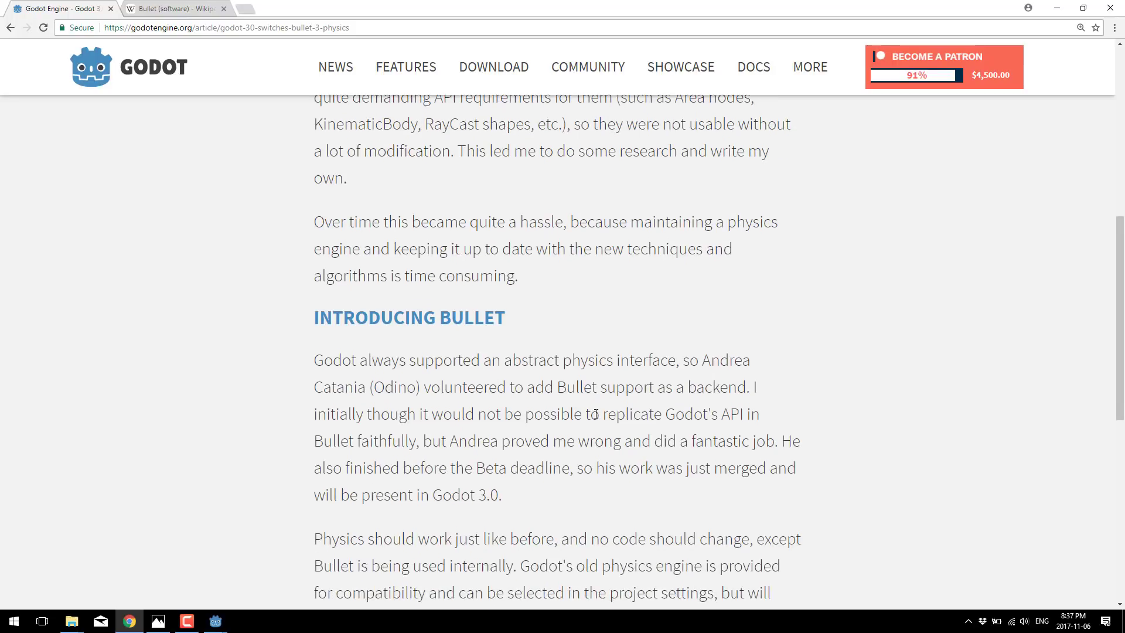
pyautogui.scroll(-2, 596, 414)
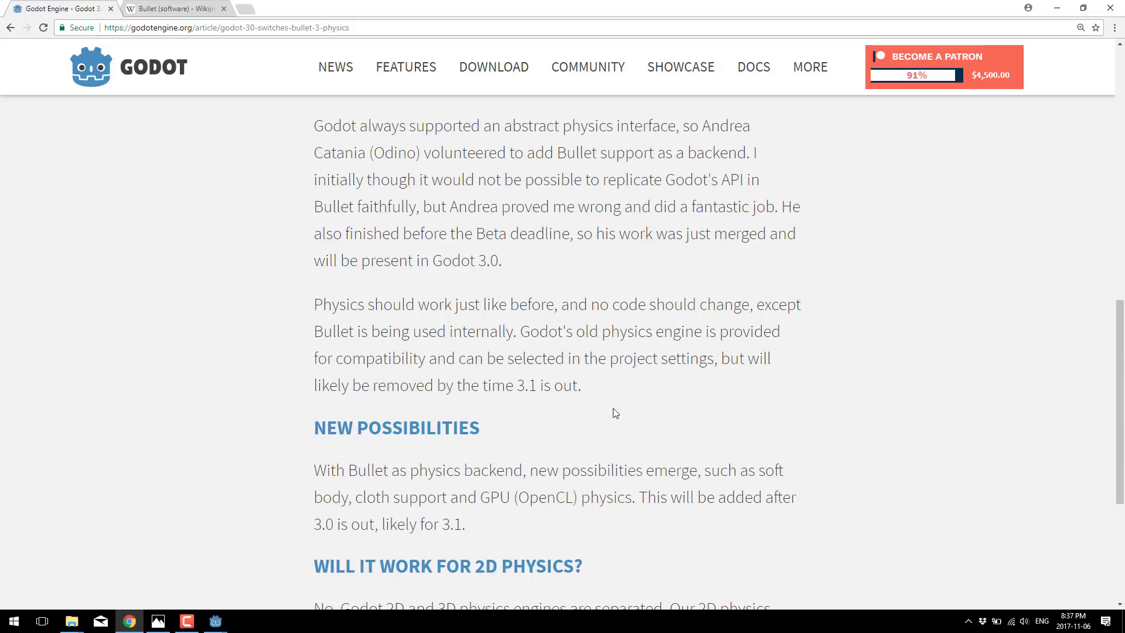
pyautogui.moveTo(502, 261); pyautogui.dragTo(381, 233)
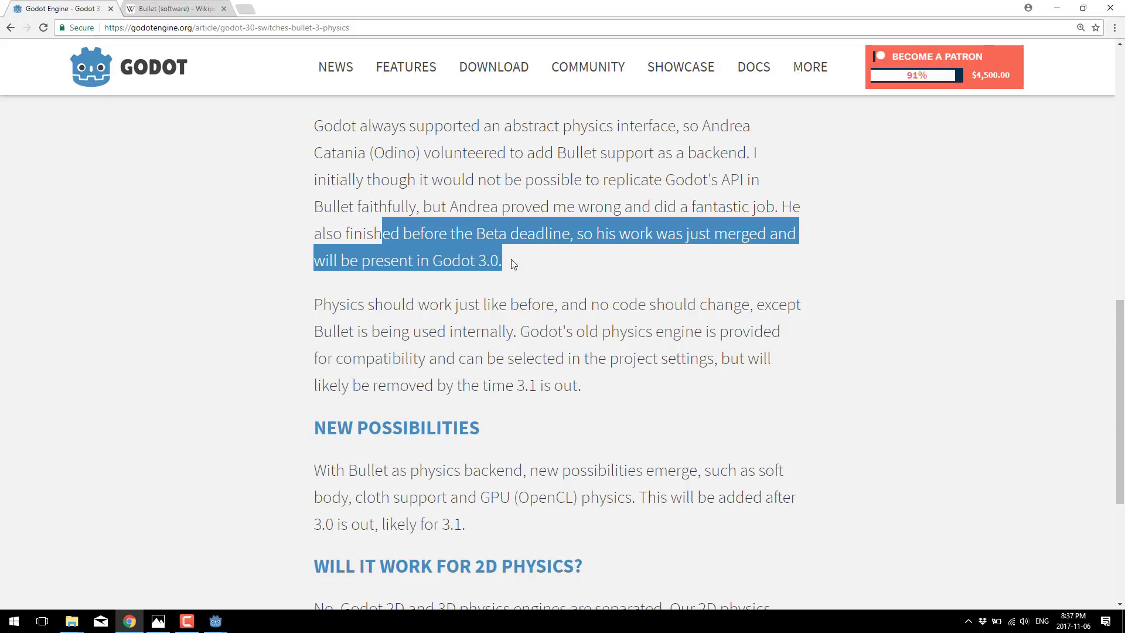
pyautogui.moveTo(620, 387); pyautogui.dragTo(523, 334)
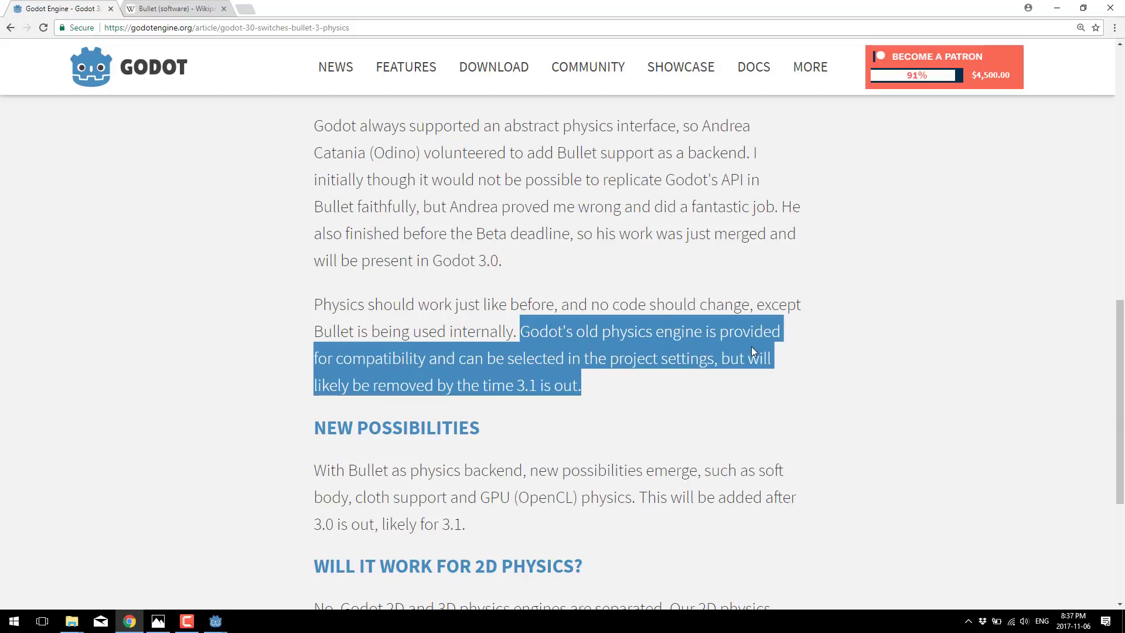